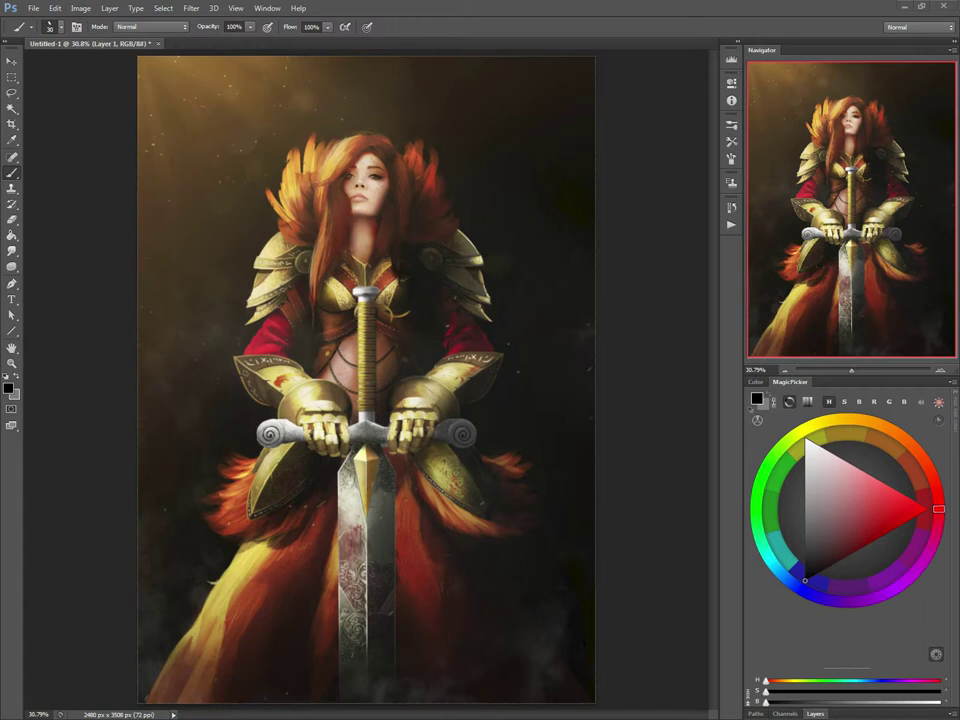
Bring the layer list into view and set the foreground colour to a bright, fully saturated turquoise
{"action": "left_click", "coordinate": [815, 713]}
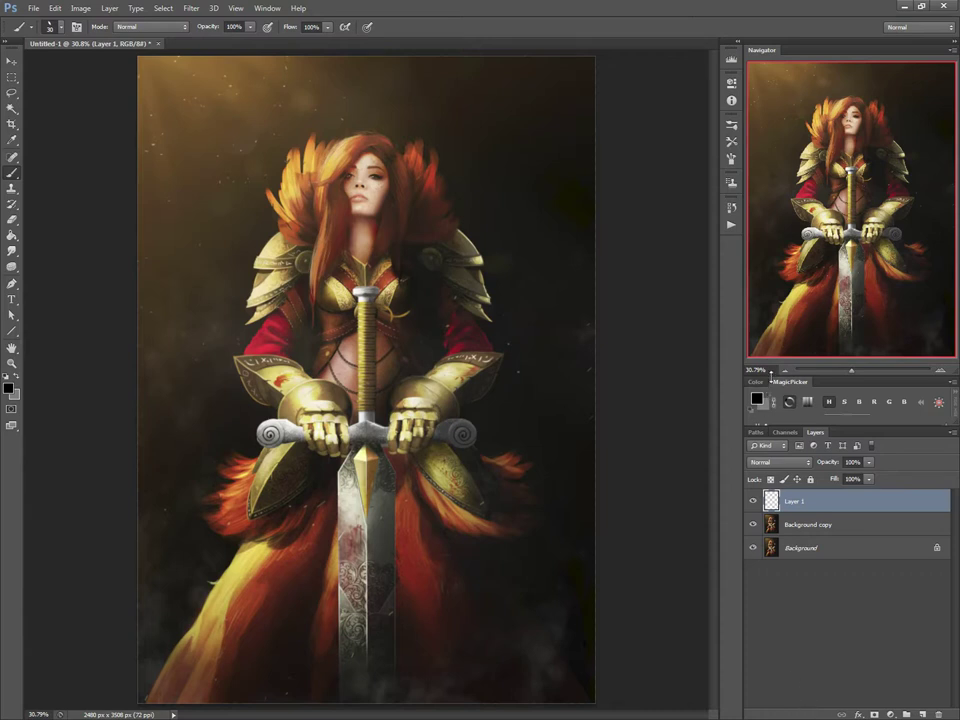
{"action": "left_click_drag", "start_coordinate": [773, 372], "coordinate": [772, 192]}
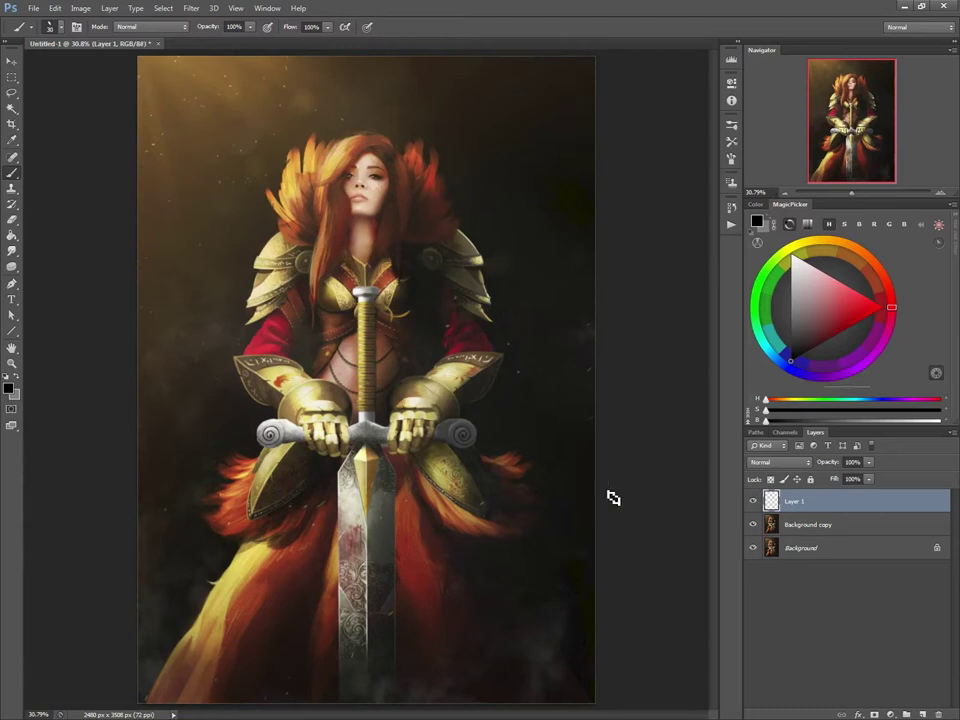
{"action": "left_click", "coordinate": [769, 348]}
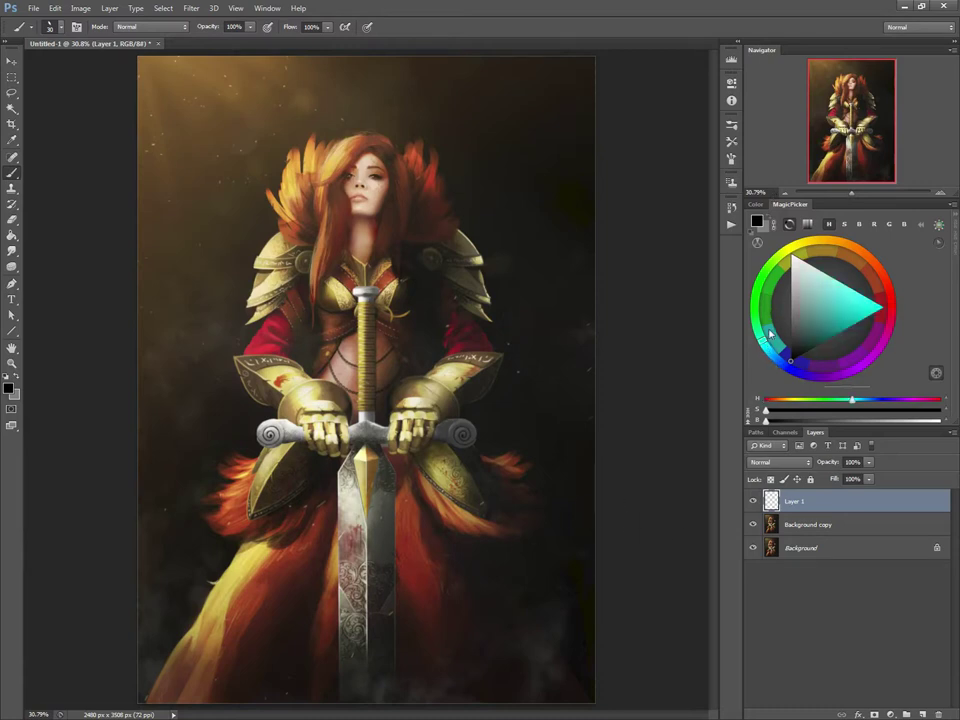
{"action": "left_click", "coordinate": [889, 310]}
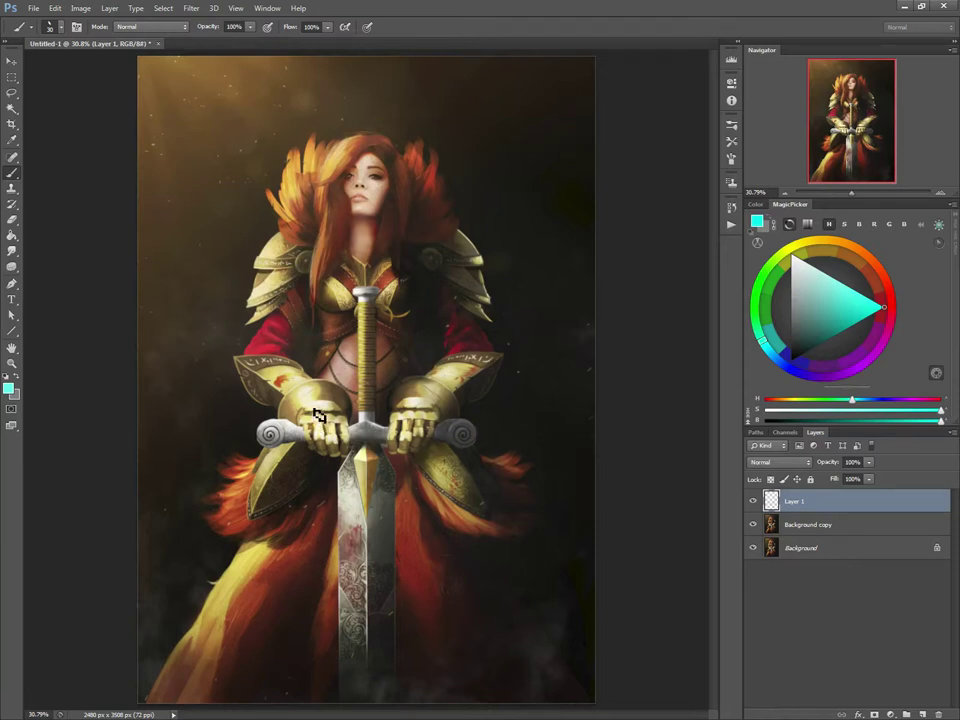
Paint a full-width horizontal line across the torso and, with the brush reduced to 15 px, a vertical line down the figure's centre
{"action": "mouse_move", "coordinate": [218, 340]}
{"action": "left_mouse_down"}
{"action": "mouse_move", "coordinate": [596, 349]}
{"action": "mouse_move", "coordinate": [191, 343]}
{"action": "left_mouse_up"}
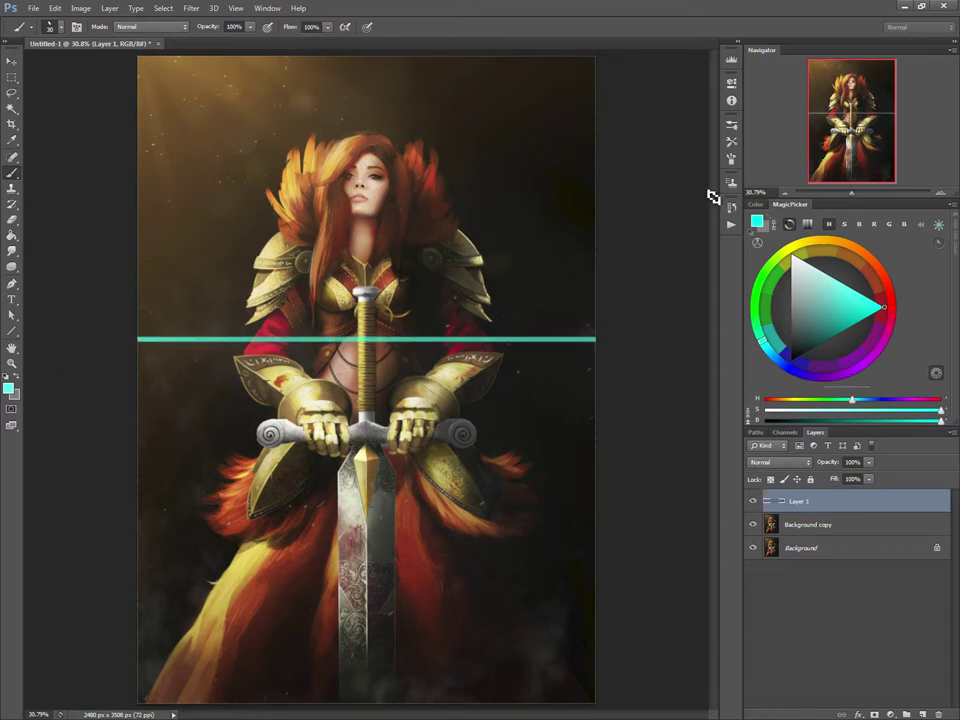
{"action": "left_click", "coordinate": [731, 158]}
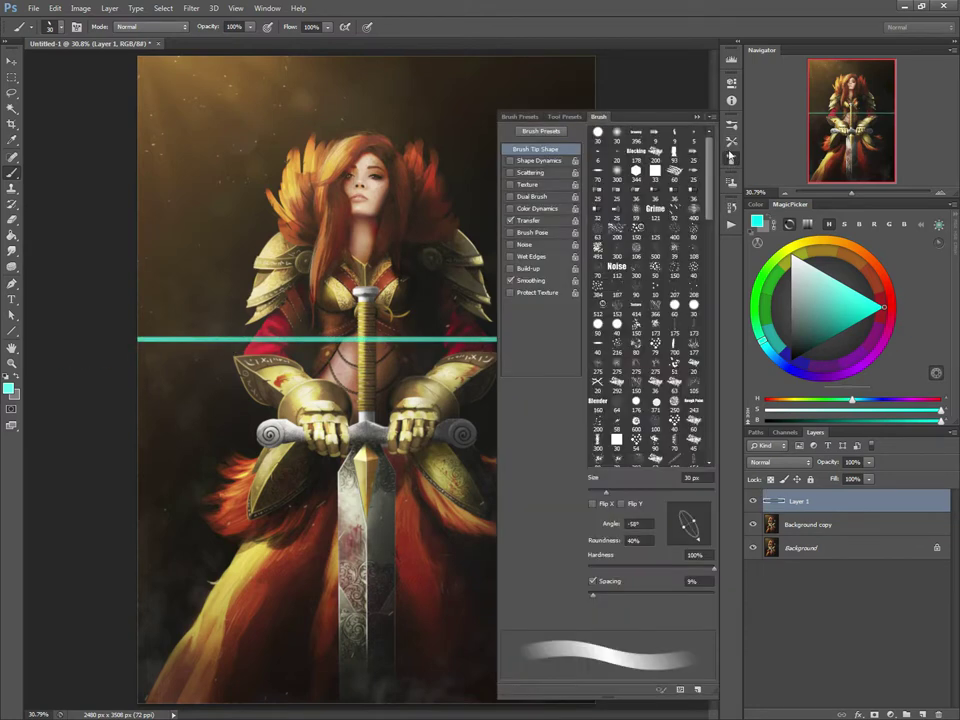
{"action": "left_click", "coordinate": [732, 159]}
{"action": "scroll", "coordinate": [372, 364], "scroll_direction": "up", "scroll_amount": 2}
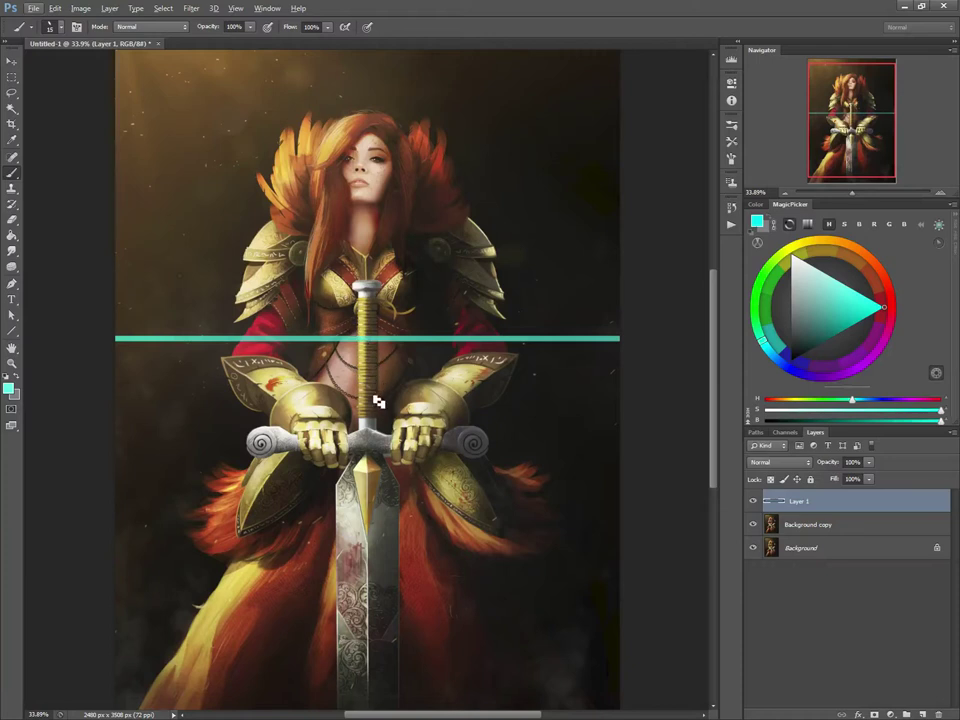
{"action": "key", "text": "["}
{"action": "scroll", "coordinate": [363, 428], "scroll_direction": "down", "scroll_amount": 1}
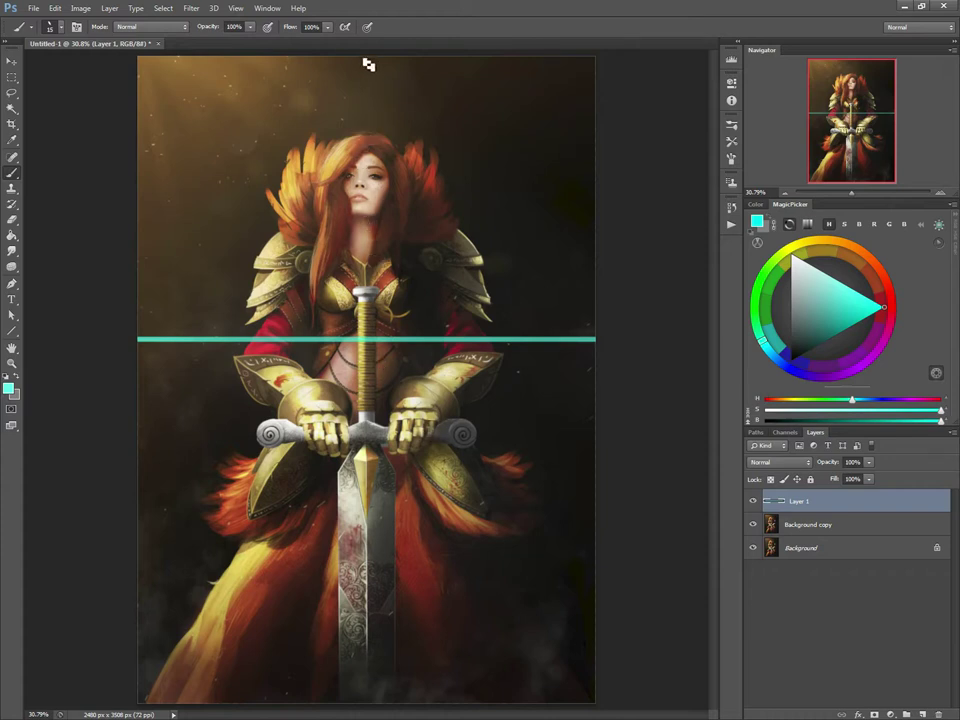
{"action": "mouse_move", "coordinate": [365, 60]}
{"action": "left_mouse_down"}
{"action": "mouse_move", "coordinate": [375, 583]}
{"action": "mouse_move", "coordinate": [367, 682]}
{"action": "left_mouse_up"}
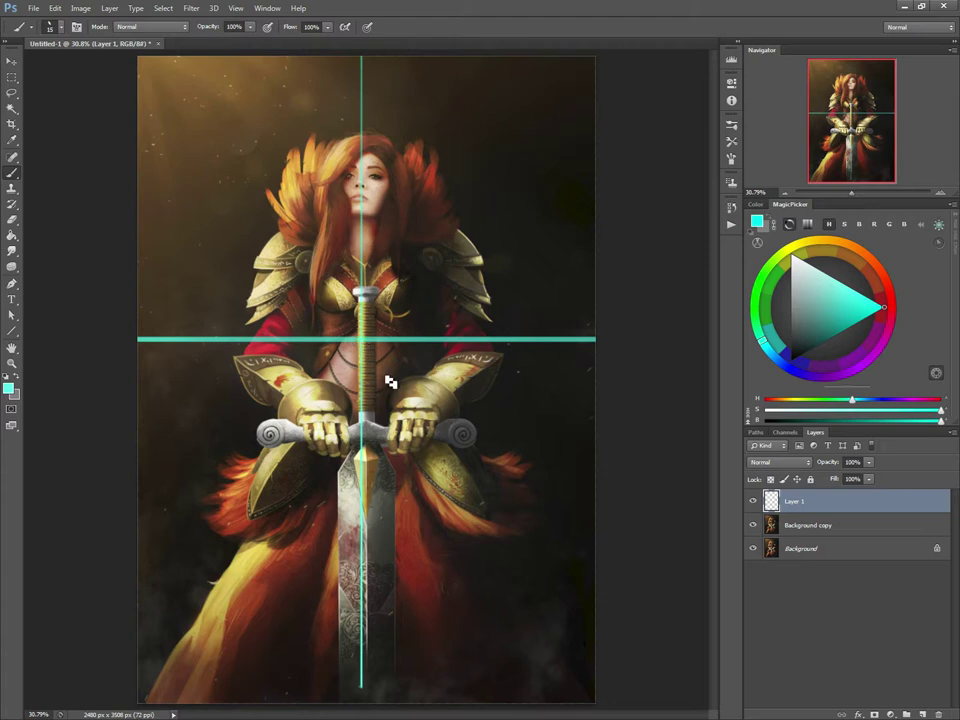
Delete the layer with the two guide lines and add a new empty layer above Background copy
{"action": "left_click", "coordinate": [938, 713]}
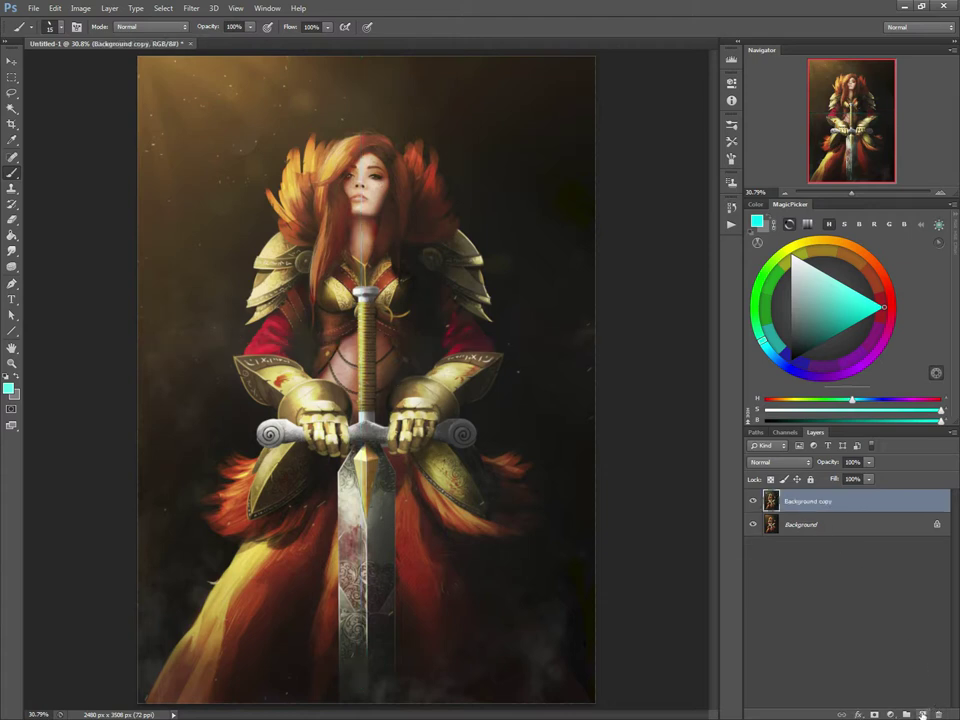
{"action": "left_click", "coordinate": [923, 714]}
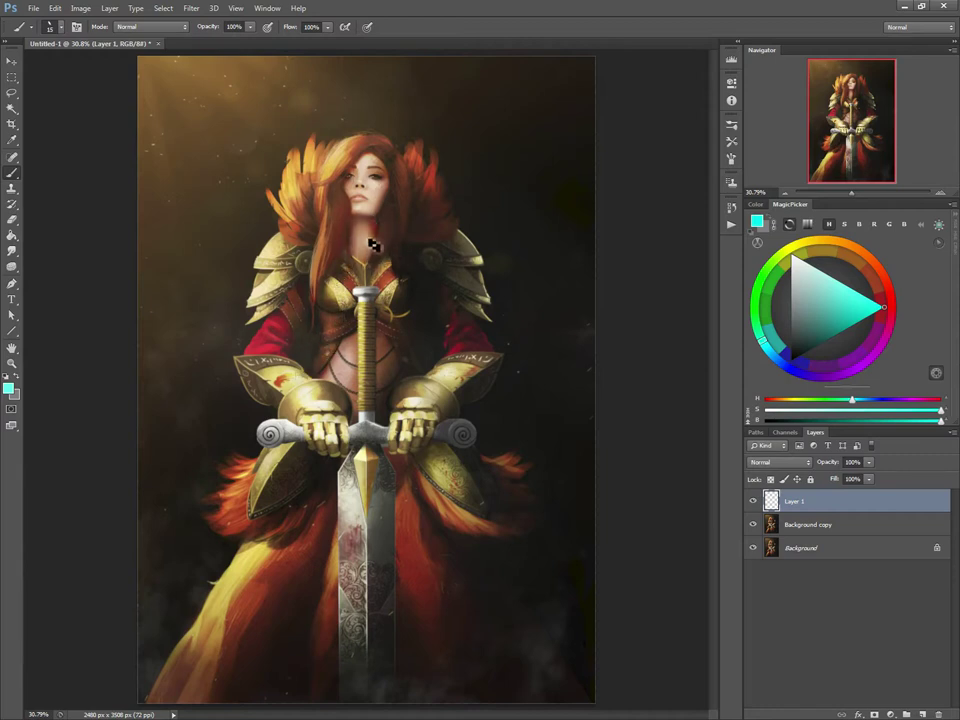
Sketch the rib cage as a circle with its arch and centre line, plus the neck and head shapes, over the figure
{"action": "mouse_move", "coordinate": [392, 242]}
{"action": "left_mouse_down"}
{"action": "mouse_move", "coordinate": [418, 295]}
{"action": "mouse_move", "coordinate": [390, 340]}
{"action": "left_mouse_up"}
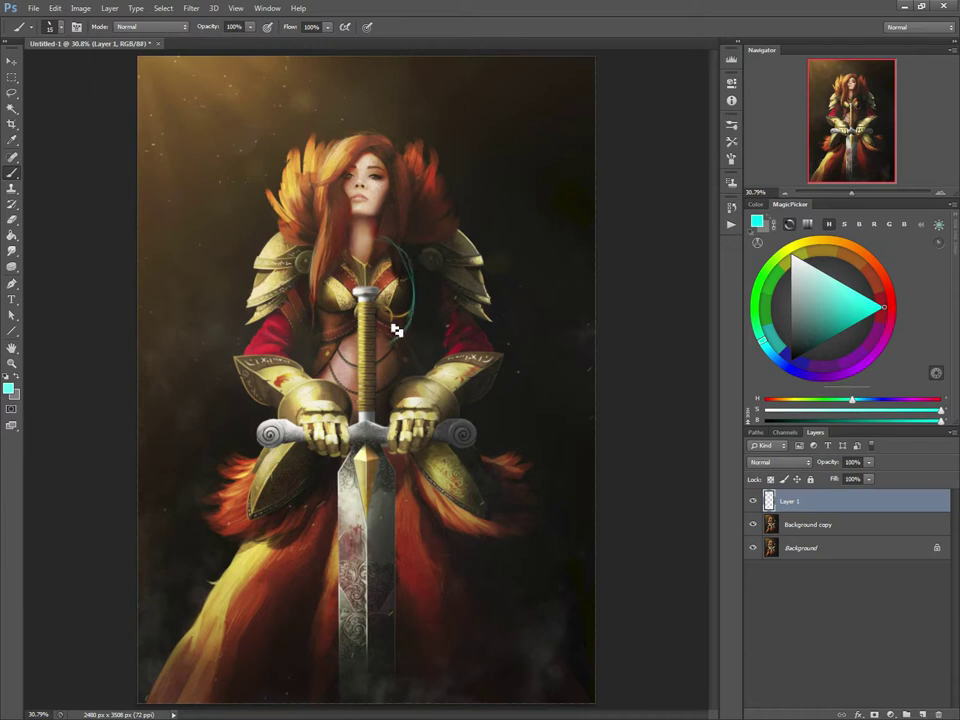
{"action": "left_click_drag", "start_coordinate": [375, 238], "coordinate": [304, 314]}
{"action": "mouse_move", "coordinate": [302, 268]}
{"action": "left_mouse_down"}
{"action": "mouse_move", "coordinate": [340, 367]}
{"action": "mouse_move", "coordinate": [406, 345]}
{"action": "mouse_move", "coordinate": [418, 256]}
{"action": "mouse_move", "coordinate": [395, 360]}
{"action": "mouse_move", "coordinate": [301, 316]}
{"action": "mouse_move", "coordinate": [362, 255]}
{"action": "mouse_move", "coordinate": [352, 233]}
{"action": "mouse_move", "coordinate": [316, 330]}
{"action": "mouse_move", "coordinate": [324, 348]}
{"action": "mouse_move", "coordinate": [343, 240]}
{"action": "mouse_move", "coordinate": [402, 262]}
{"action": "left_mouse_up"}
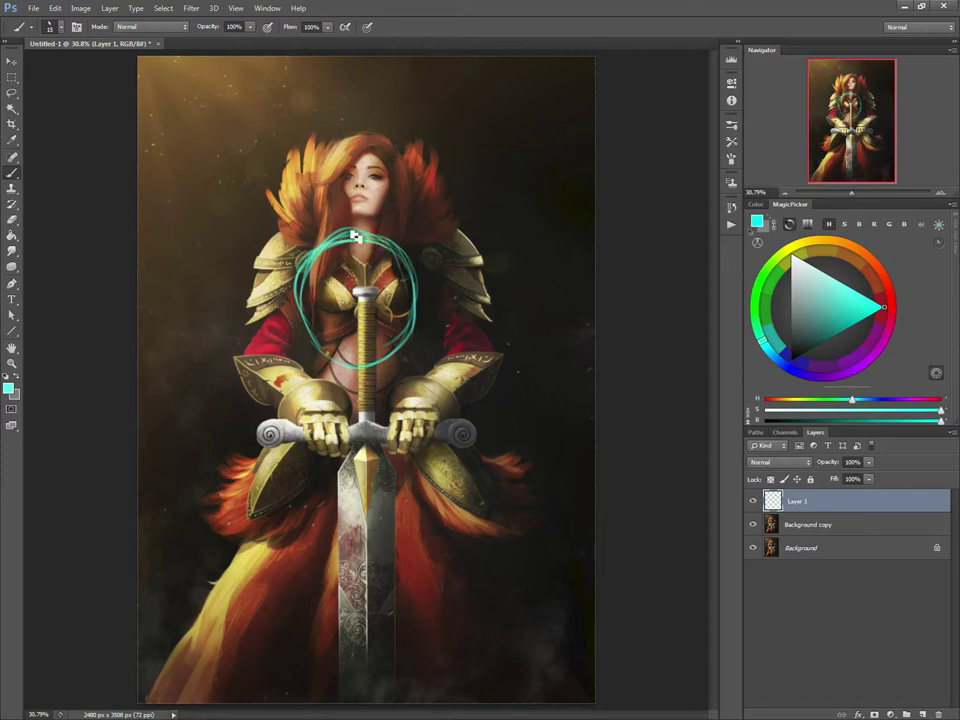
{"action": "mouse_move", "coordinate": [352, 262]}
{"action": "left_mouse_down"}
{"action": "mouse_move", "coordinate": [370, 385]}
{"action": "mouse_move", "coordinate": [368, 285]}
{"action": "mouse_move", "coordinate": [368, 360]}
{"action": "mouse_move", "coordinate": [366, 312]}
{"action": "mouse_move", "coordinate": [391, 357]}
{"action": "mouse_move", "coordinate": [380, 327]}
{"action": "mouse_move", "coordinate": [363, 318]}
{"action": "mouse_move", "coordinate": [335, 355]}
{"action": "left_mouse_up"}
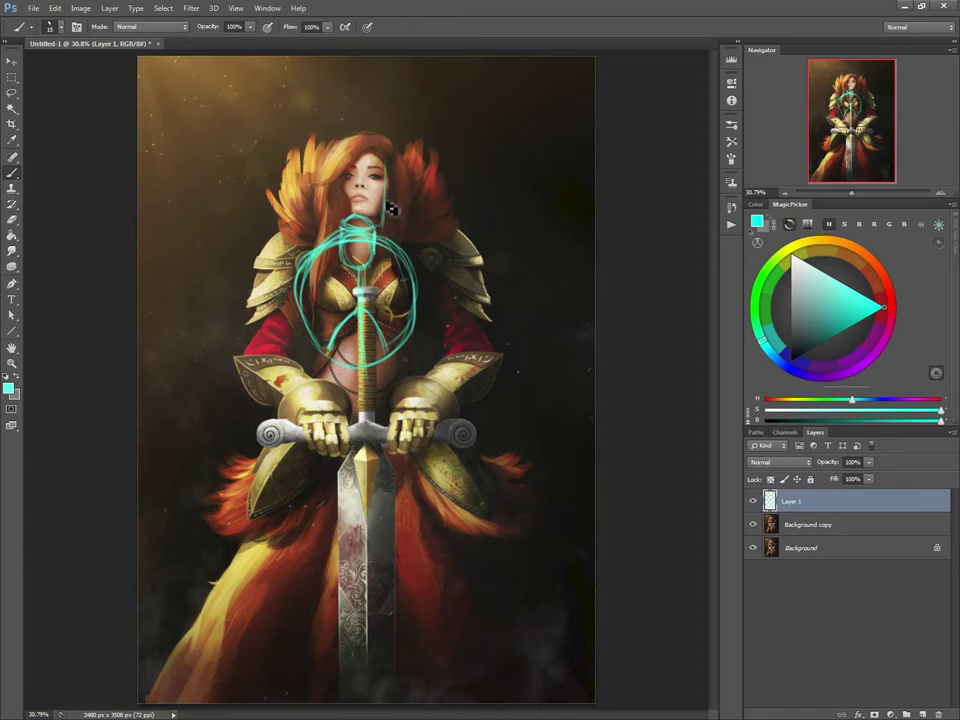
{"action": "mouse_move", "coordinate": [383, 160]}
{"action": "left_mouse_down"}
{"action": "mouse_move", "coordinate": [349, 160]}
{"action": "mouse_move", "coordinate": [333, 178]}
{"action": "mouse_move", "coordinate": [337, 165]}
{"action": "mouse_move", "coordinate": [343, 214]}
{"action": "left_mouse_up"}
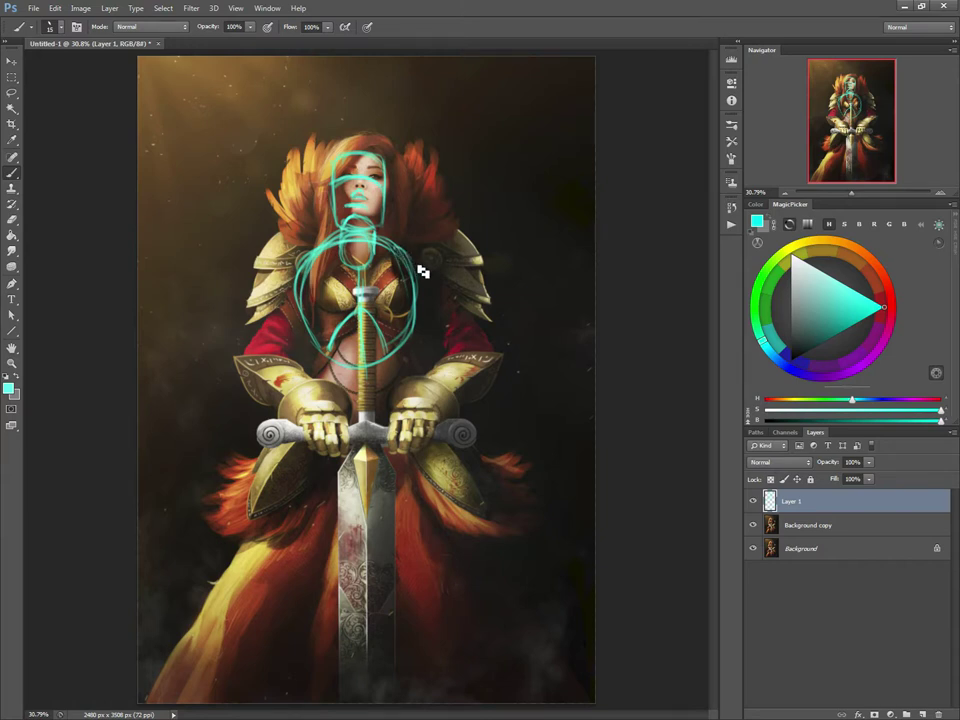
Sketch the shoulders, upper arms, forearms and hands on both sides of the figure in turquoise
{"action": "mouse_move", "coordinate": [377, 223]}
{"action": "left_mouse_down"}
{"action": "mouse_move", "coordinate": [452, 302]}
{"action": "mouse_move", "coordinate": [463, 345]}
{"action": "left_mouse_up"}
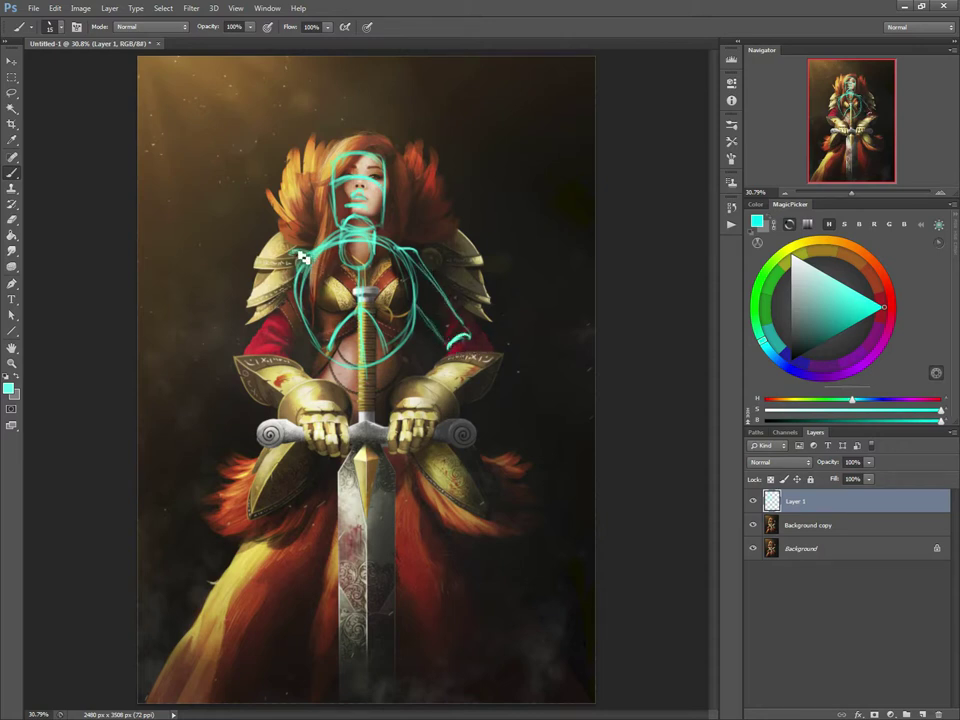
{"action": "left_click_drag", "start_coordinate": [301, 250], "coordinate": [251, 322]}
{"action": "mouse_move", "coordinate": [292, 285]}
{"action": "left_mouse_down"}
{"action": "mouse_move", "coordinate": [253, 347]}
{"action": "mouse_move", "coordinate": [300, 300]}
{"action": "mouse_move", "coordinate": [260, 345]}
{"action": "mouse_move", "coordinate": [288, 355]}
{"action": "left_mouse_up"}
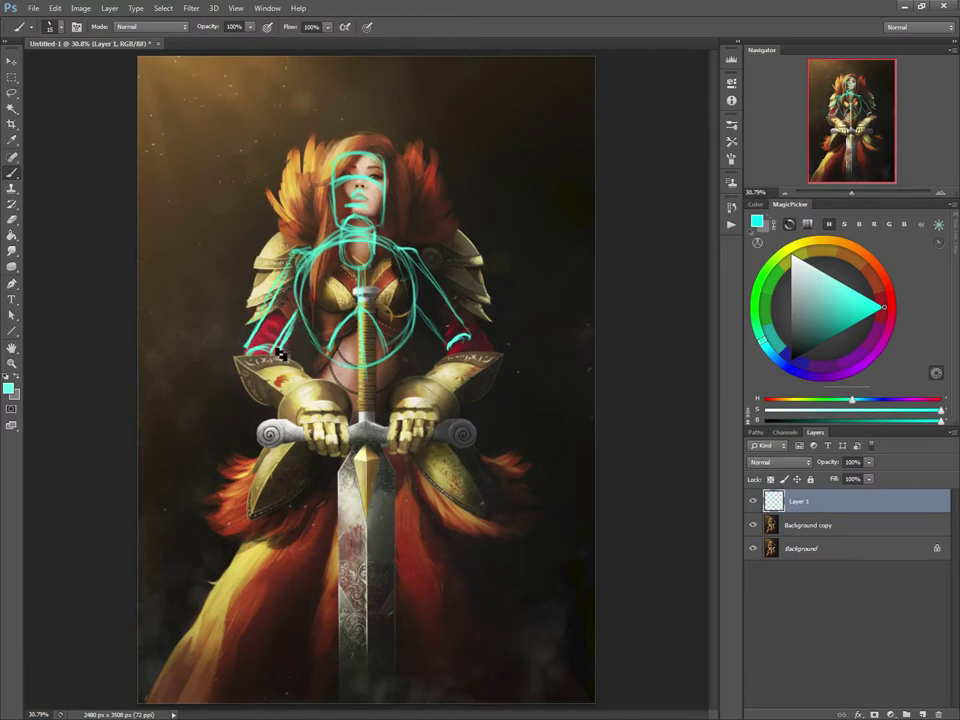
{"action": "left_click_drag", "start_coordinate": [286, 360], "coordinate": [320, 388]}
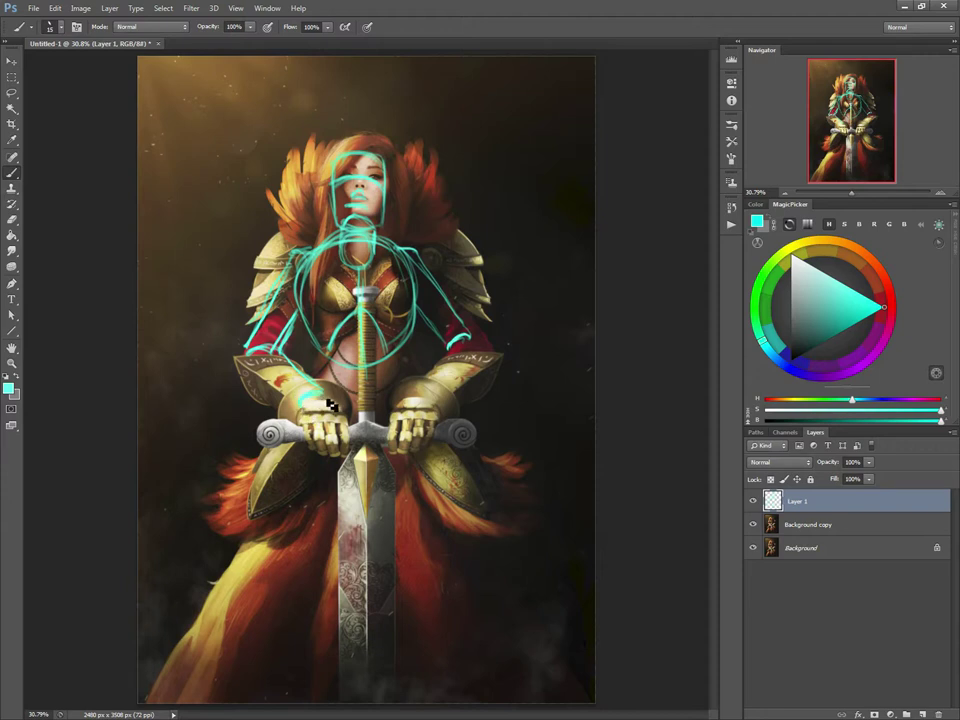
{"action": "mouse_move", "coordinate": [326, 401]}
{"action": "left_mouse_down"}
{"action": "mouse_move", "coordinate": [352, 427]}
{"action": "mouse_move", "coordinate": [311, 422]}
{"action": "left_mouse_up"}
{"action": "mouse_move", "coordinate": [404, 418]}
{"action": "left_mouse_down"}
{"action": "mouse_move", "coordinate": [438, 430]}
{"action": "mouse_move", "coordinate": [406, 398]}
{"action": "left_mouse_up"}
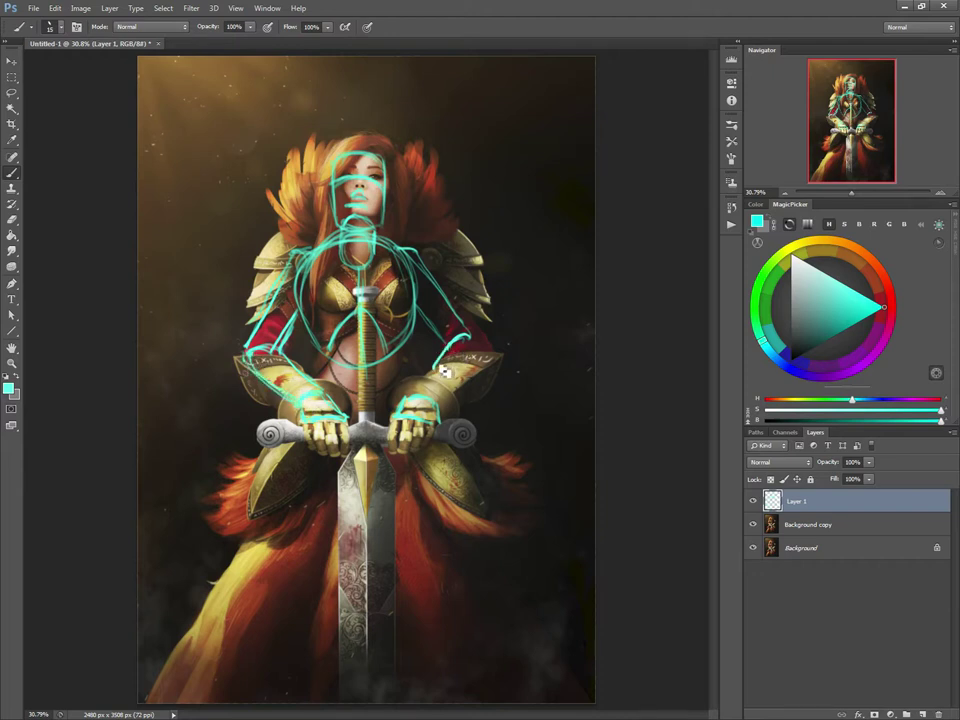
{"action": "mouse_move", "coordinate": [420, 392]}
{"action": "left_mouse_down"}
{"action": "mouse_move", "coordinate": [472, 342]}
{"action": "mouse_move", "coordinate": [480, 349]}
{"action": "mouse_move", "coordinate": [463, 391]}
{"action": "mouse_move", "coordinate": [482, 362]}
{"action": "mouse_move", "coordinate": [445, 412]}
{"action": "left_mouse_up"}
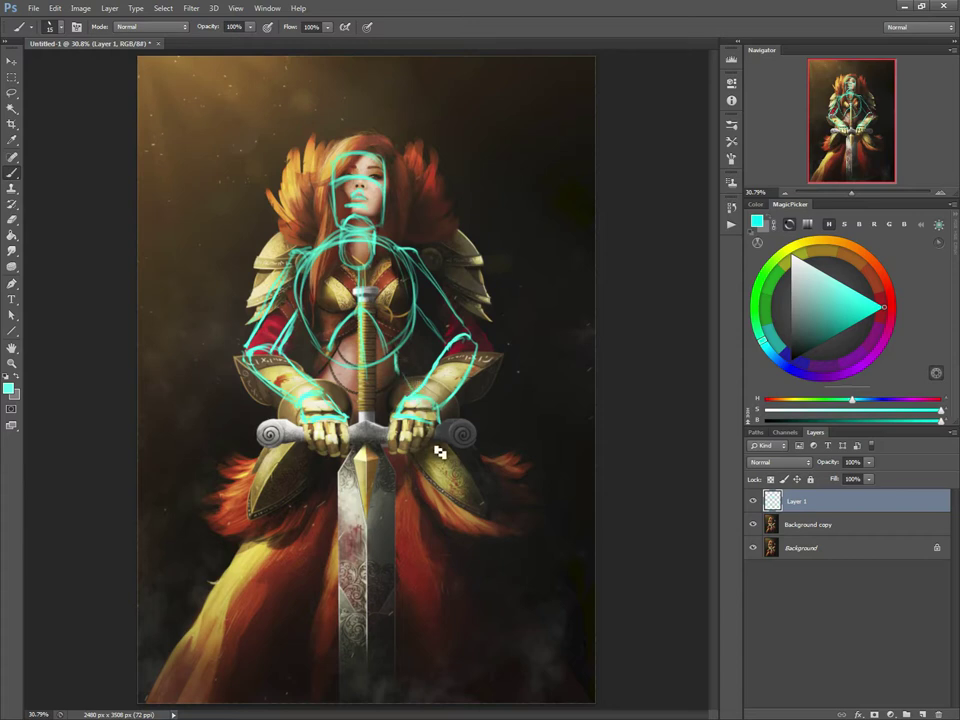
Sketch the outer hips and thighs, the chest and pelvis forms, and a centre line between the legs down the sword
{"action": "left_click_drag", "start_coordinate": [432, 425], "coordinate": [437, 485]}
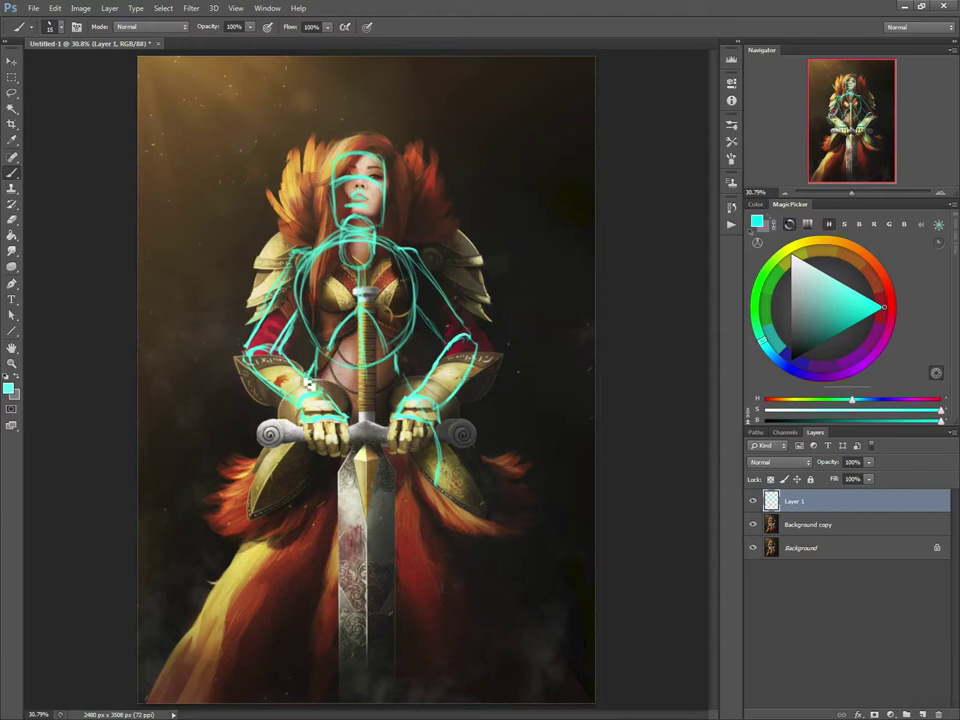
{"action": "mouse_move", "coordinate": [285, 436]}
{"action": "left_mouse_down"}
{"action": "mouse_move", "coordinate": [280, 480]}
{"action": "mouse_move", "coordinate": [328, 589]}
{"action": "left_mouse_up"}
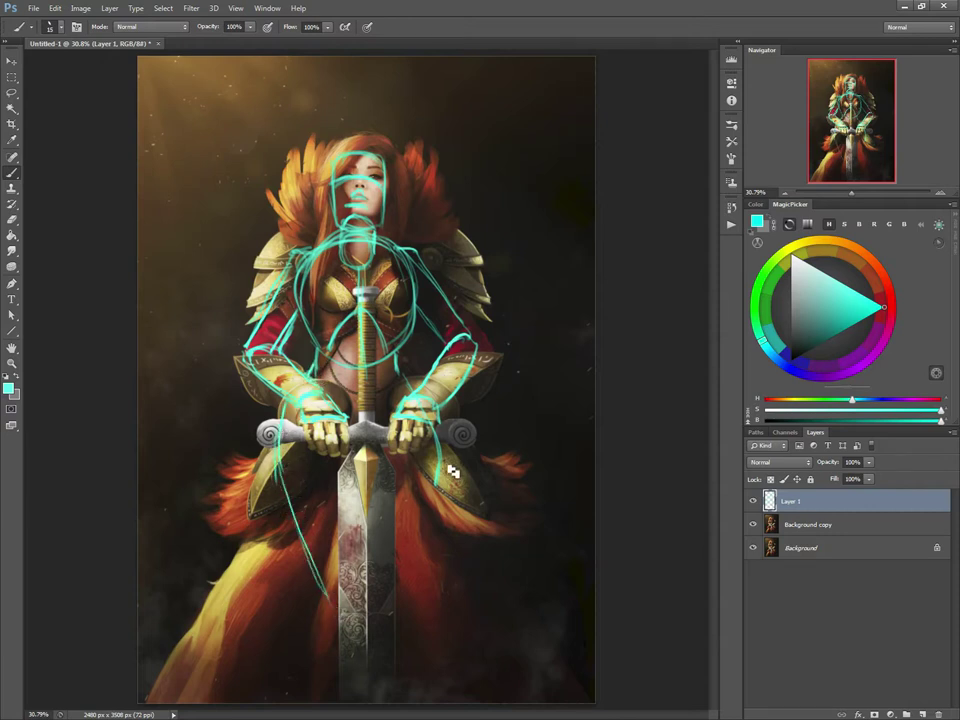
{"action": "left_click_drag", "start_coordinate": [452, 469], "coordinate": [418, 627]}
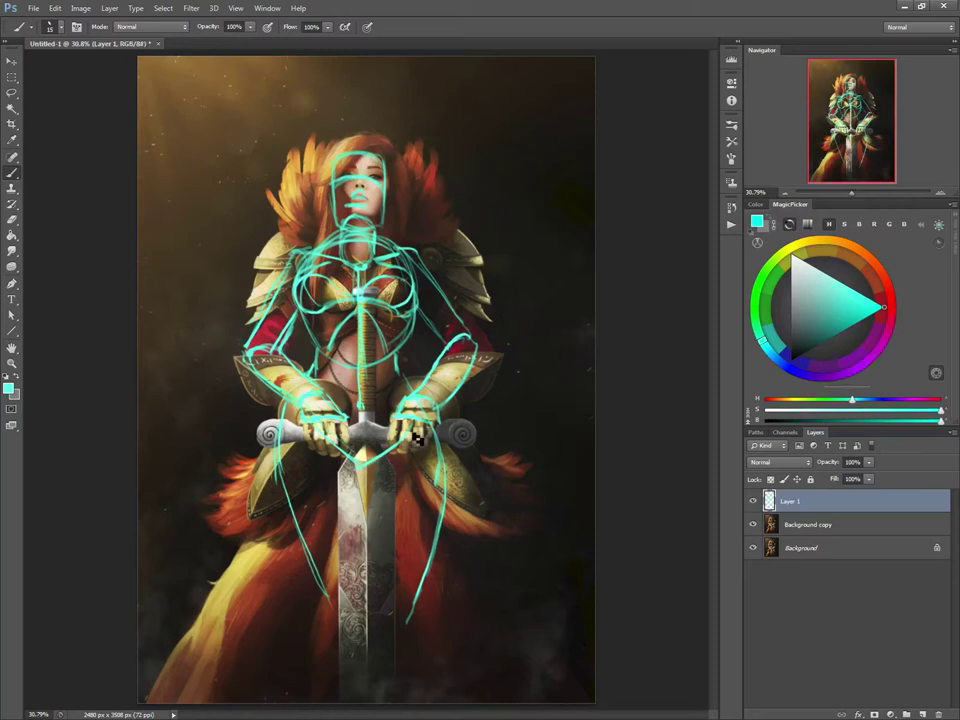
{"action": "left_click_drag", "start_coordinate": [366, 480], "coordinate": [372, 615]}
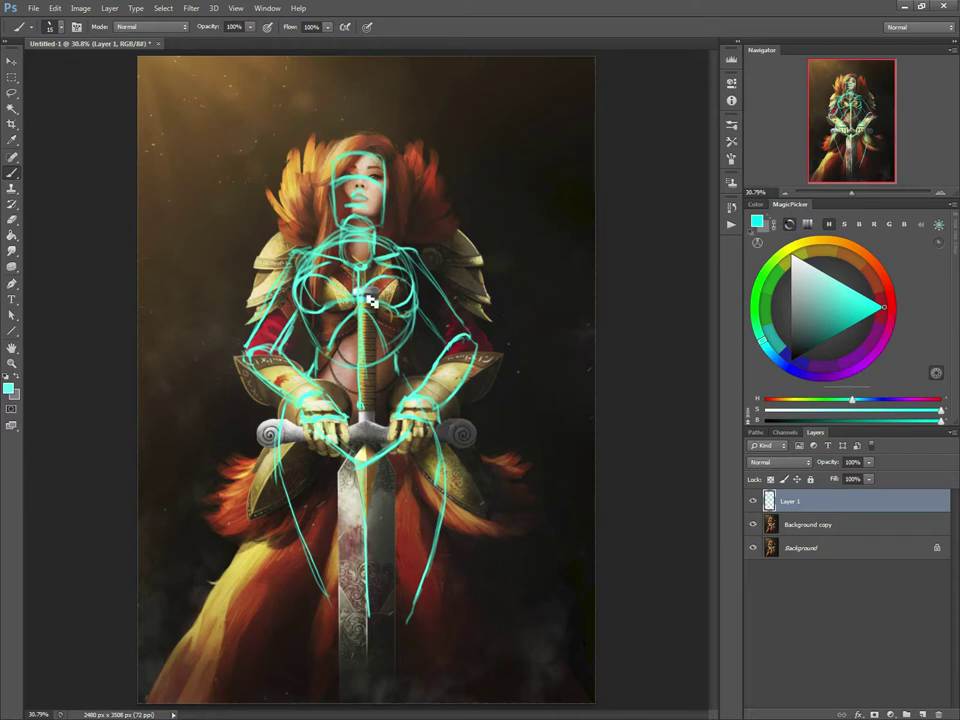
Compare the painting with and without the anatomy sketch, leaving Layer 1 hidden
{"action": "left_click", "coordinate": [754, 500]}
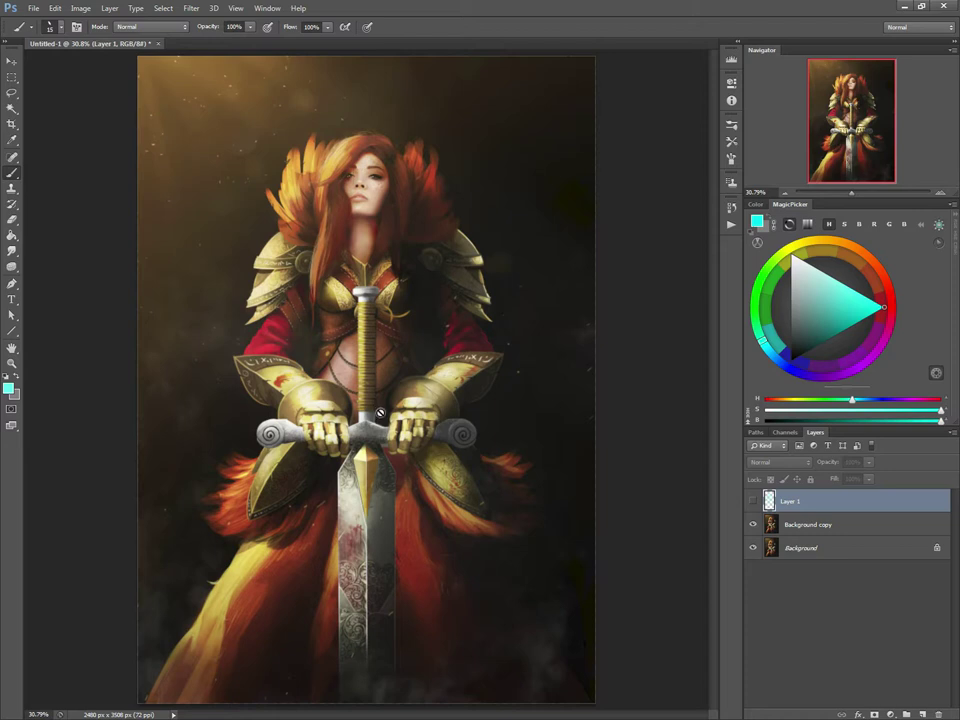
{"action": "left_click", "coordinate": [752, 502]}
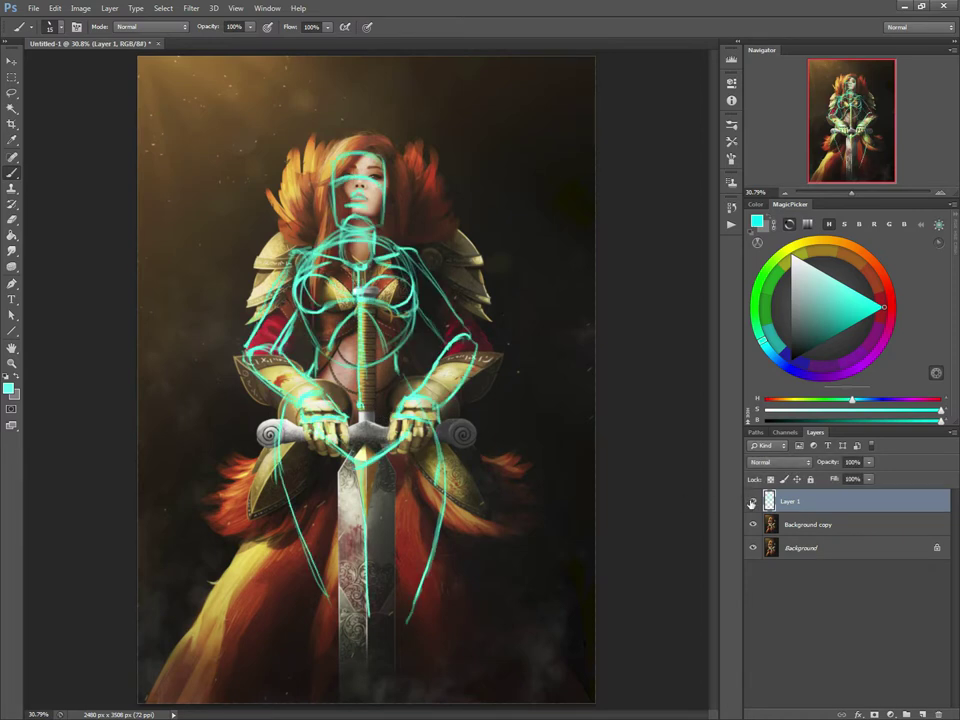
{"action": "left_click", "coordinate": [752, 502]}
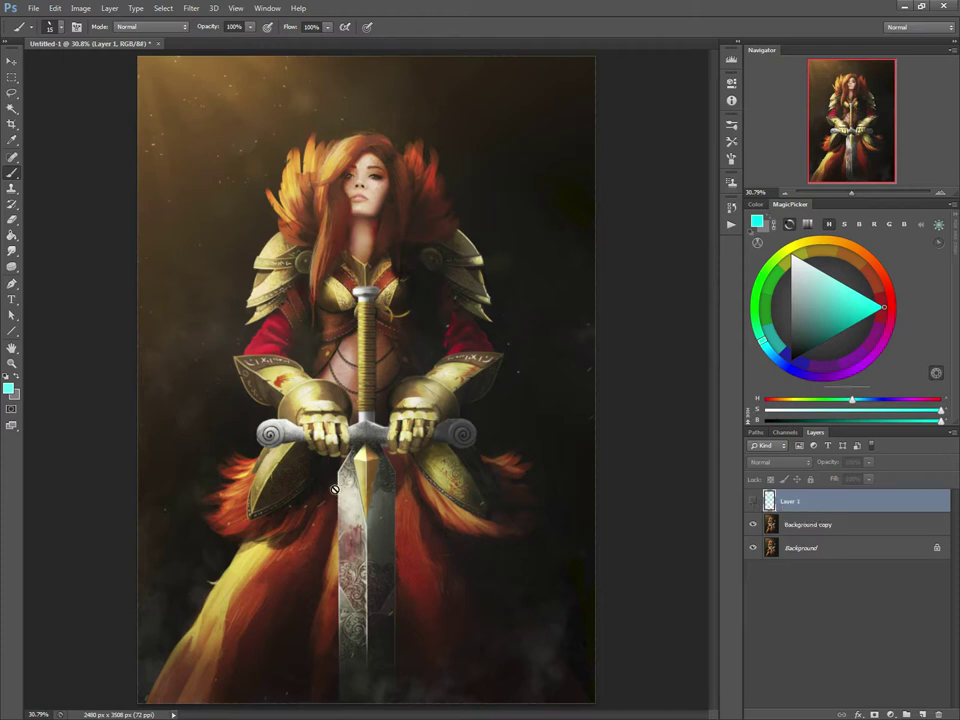
Lasso the sword blade on the Background copy layer, taper it toward its lower end with Free Transform, and deselect it
{"action": "left_click", "coordinate": [771, 527]}
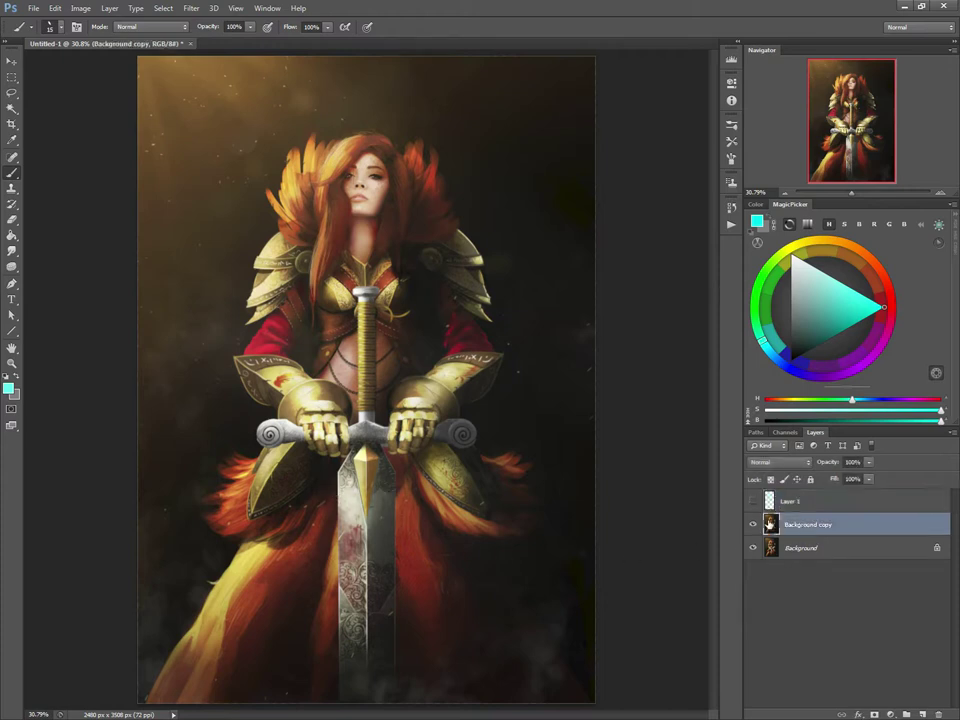
{"action": "left_click", "coordinate": [12, 93]}
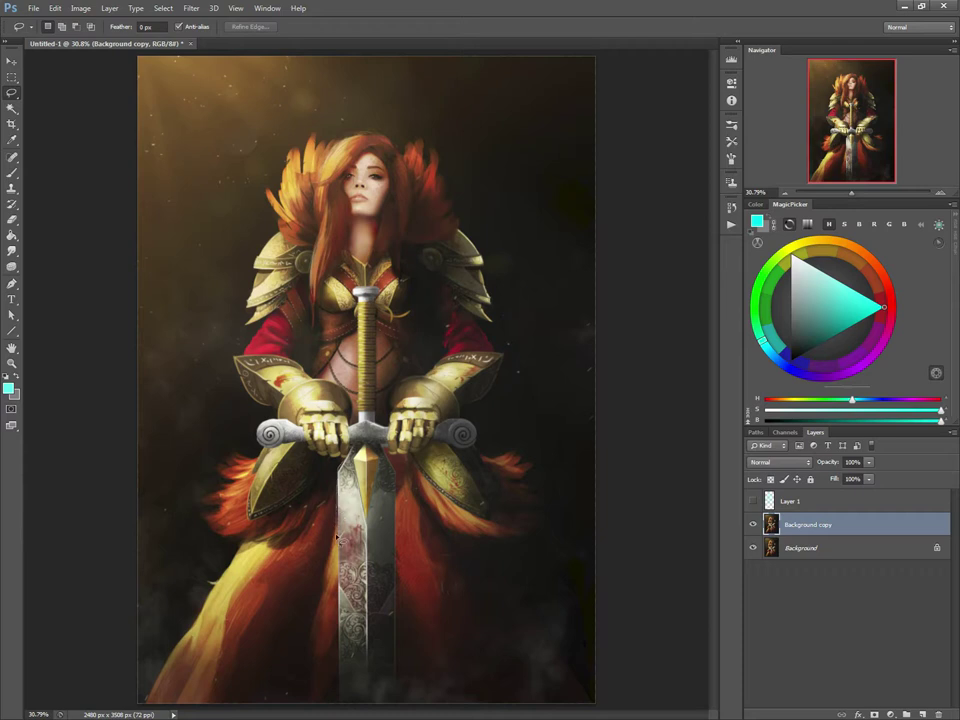
{"action": "mouse_move", "coordinate": [337, 650]}
{"action": "left_mouse_down"}
{"action": "mouse_move", "coordinate": [342, 714]}
{"action": "mouse_move", "coordinate": [399, 668]}
{"action": "mouse_move", "coordinate": [400, 487]}
{"action": "mouse_move", "coordinate": [343, 459]}
{"action": "mouse_move", "coordinate": [340, 470]}
{"action": "left_mouse_up"}
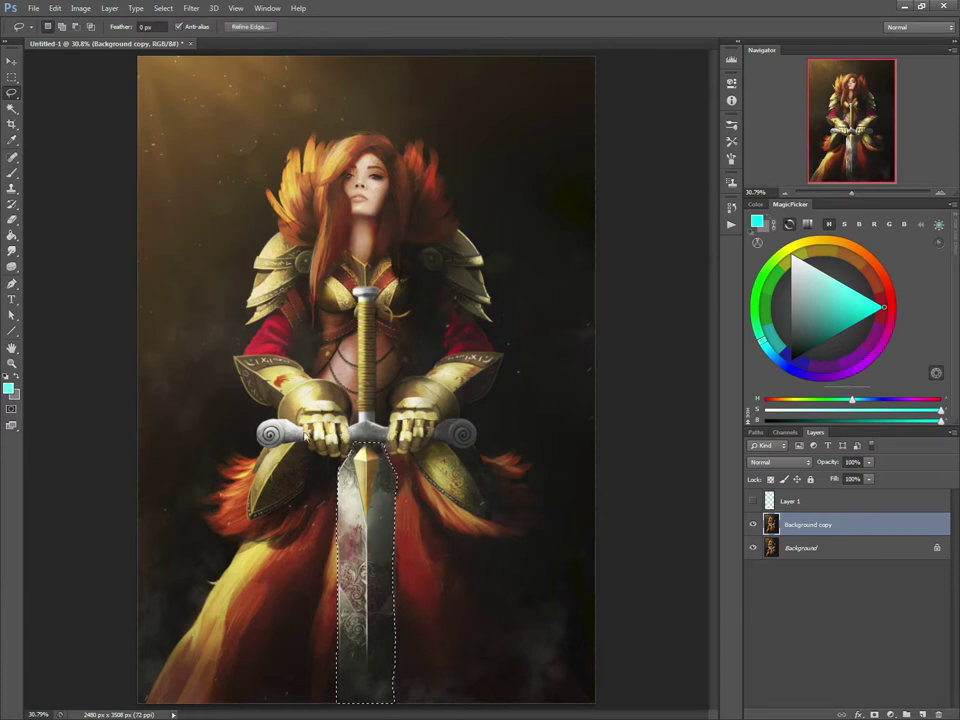
{"action": "key", "text": "ctrl+t"}
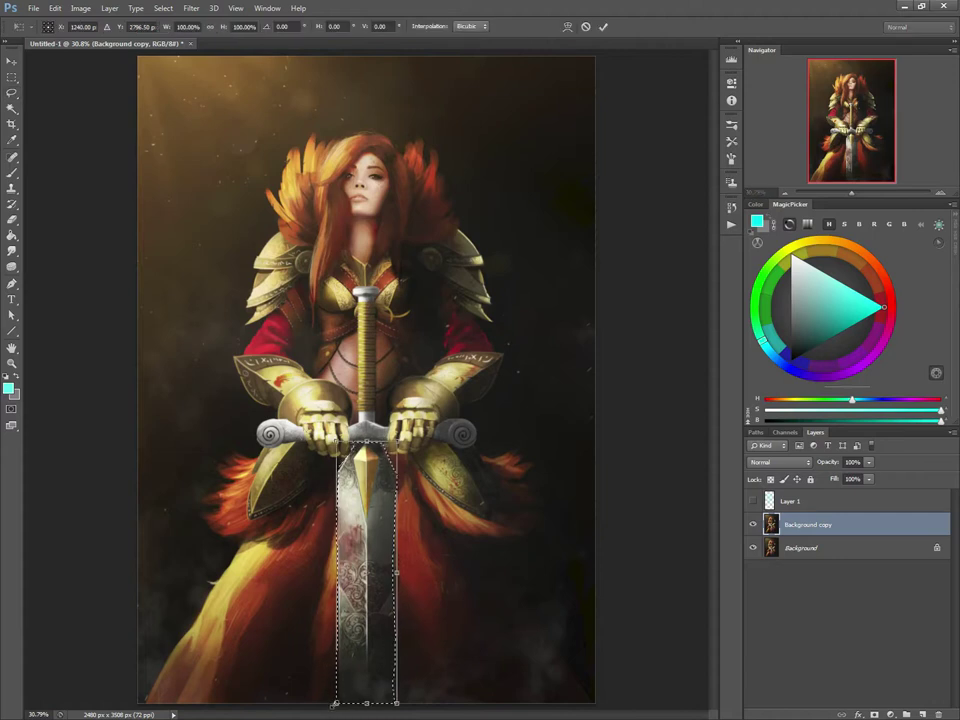
{"action": "left_click_drag", "start_coordinate": [335, 706], "coordinate": [390, 704]}
{"action": "key", "text": "Return"}
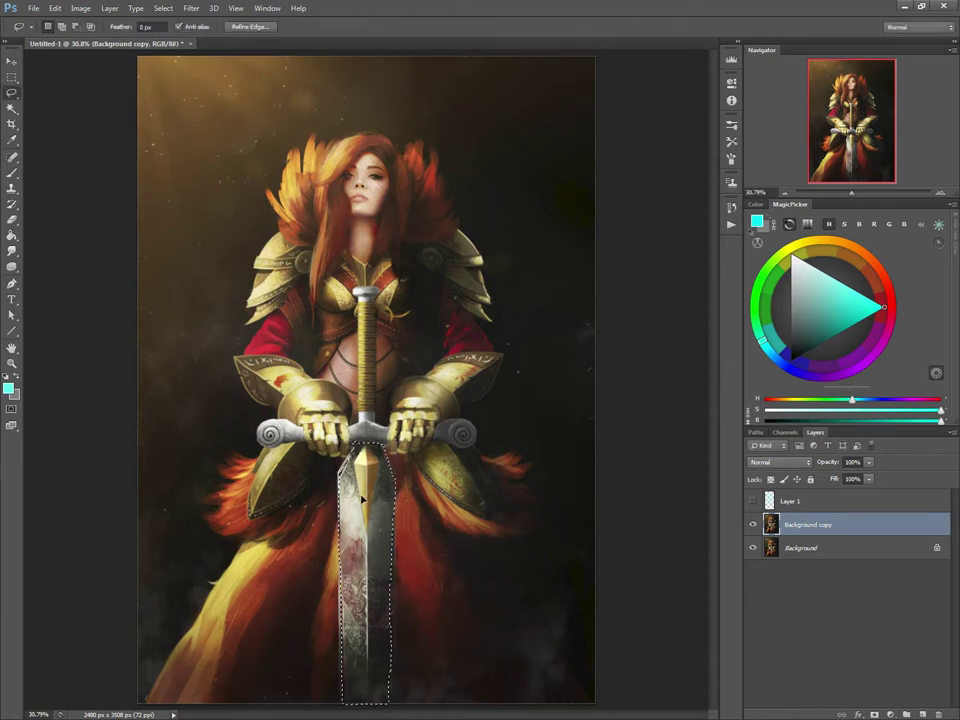
{"action": "key", "text": "ctrl+d"}
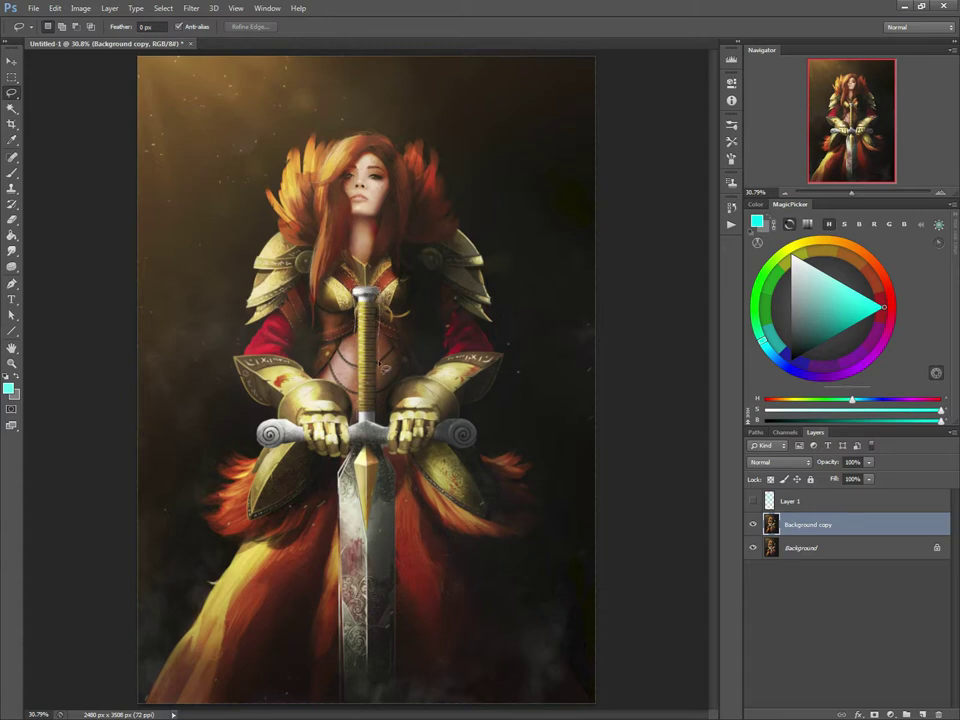
Lasso the sword's handle above the crossguard and widen it toward the pommel with Free Transform
{"action": "mouse_move", "coordinate": [366, 428]}
{"action": "left_mouse_down"}
{"action": "mouse_move", "coordinate": [367, 393]}
{"action": "mouse_move", "coordinate": [328, 275]}
{"action": "mouse_move", "coordinate": [348, 355]}
{"action": "mouse_move", "coordinate": [384, 286]}
{"action": "left_mouse_up"}
{"action": "key", "text": "ctrl+t"}
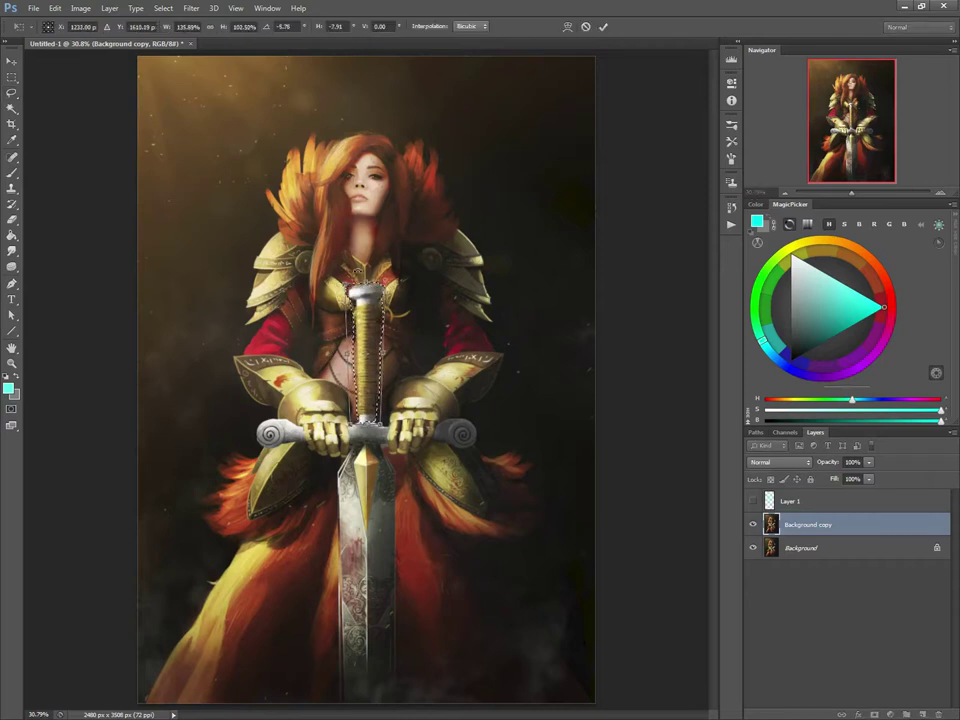
{"action": "key", "text": "Return"}
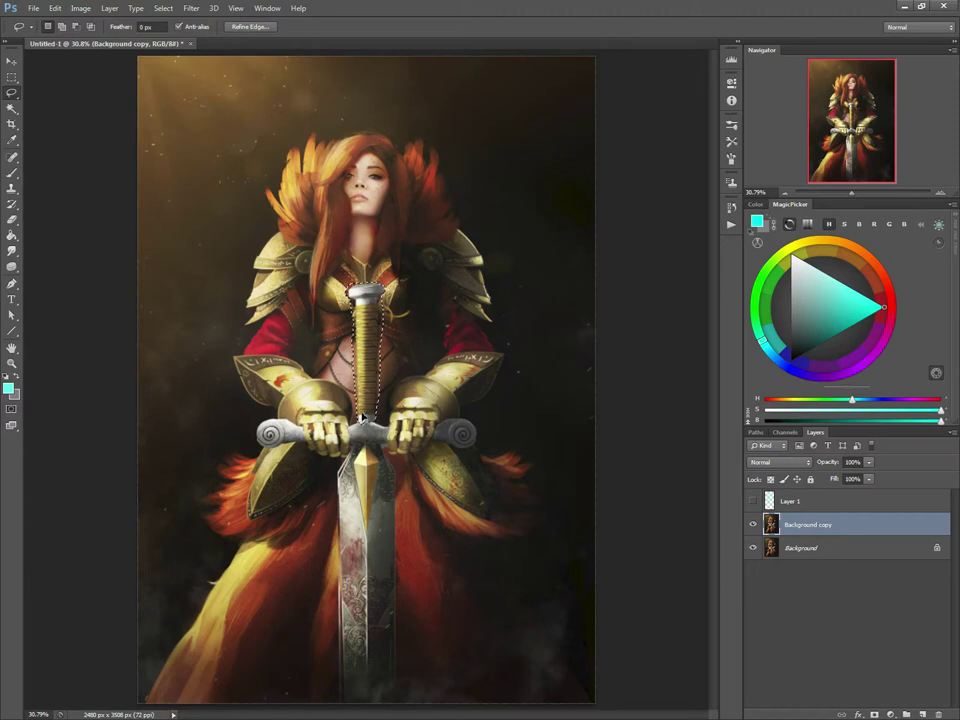
Deselect the handle, then paint pale yellow highlights on both gauntlets on a new Layer 2 using a 40 px brush
{"action": "key", "text": "ctrl+d"}
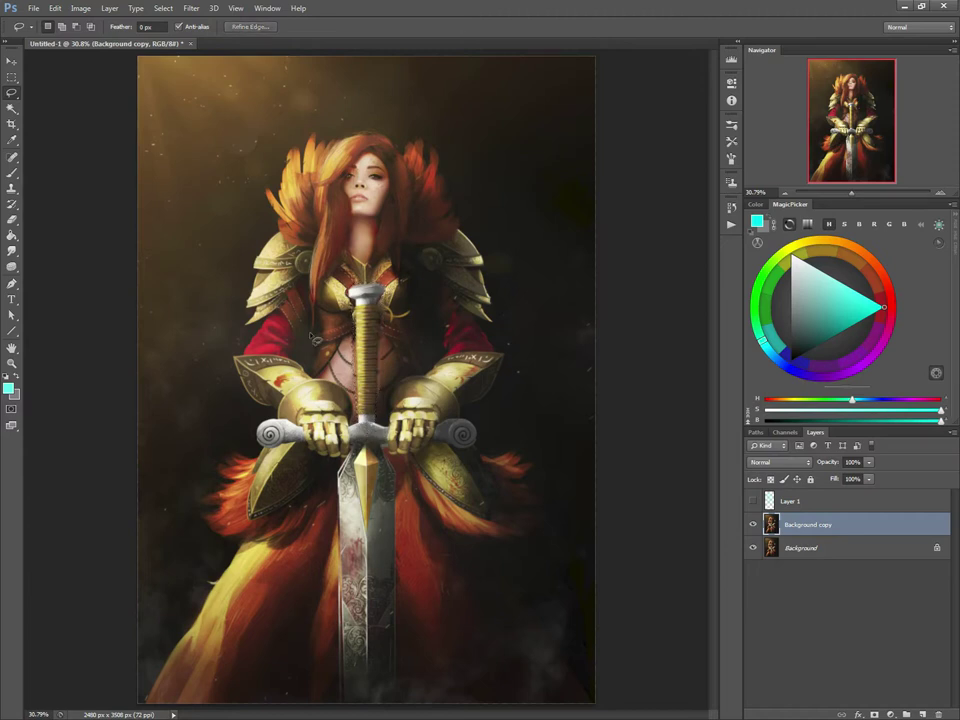
{"action": "key", "text": "b"}
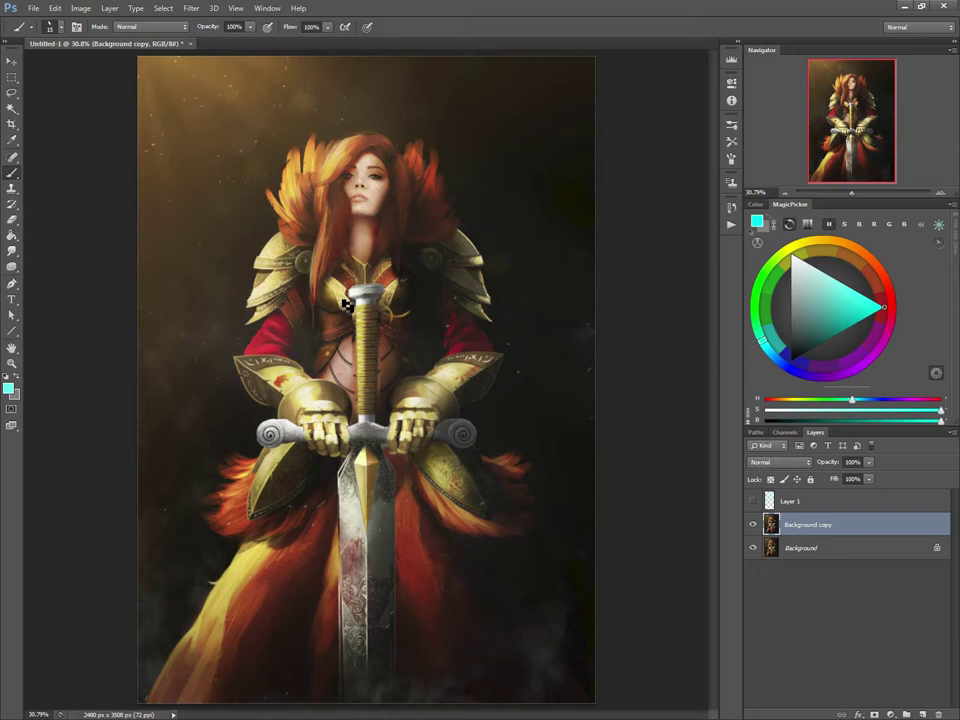
{"action": "left_click", "coordinate": [310, 395], "text": "alt"}
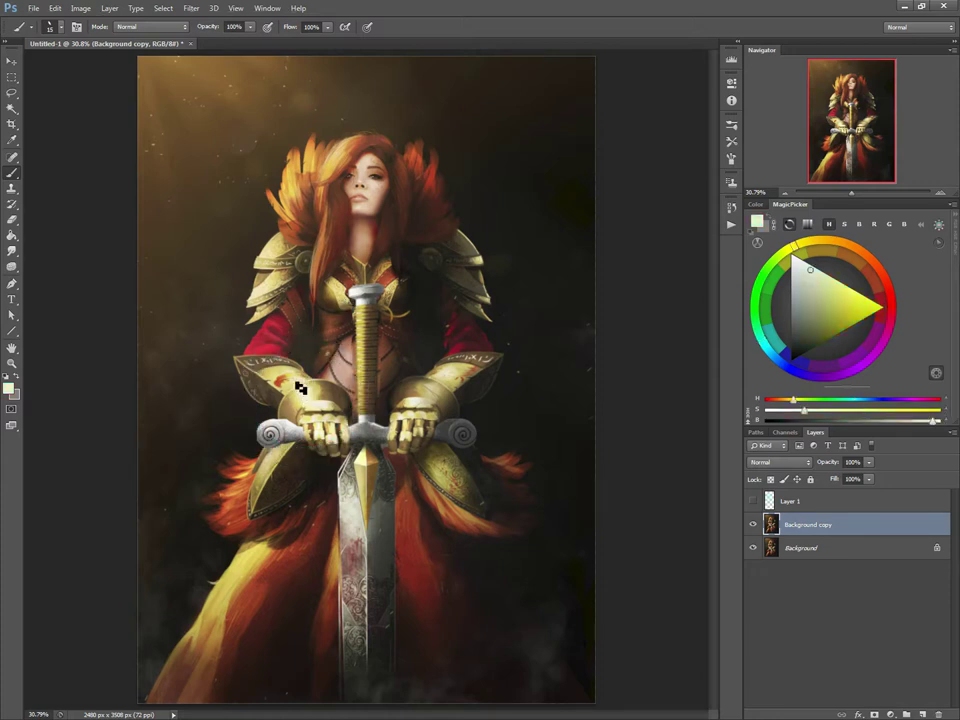
{"action": "key", "text": "bracketright"}
{"action": "key", "text": "bracketright"}
{"action": "key", "text": "bracketright"}
{"action": "key", "text": "bracketright"}
{"action": "key", "text": "bracketright"}
{"action": "key", "text": "ctrl+shift+n"}
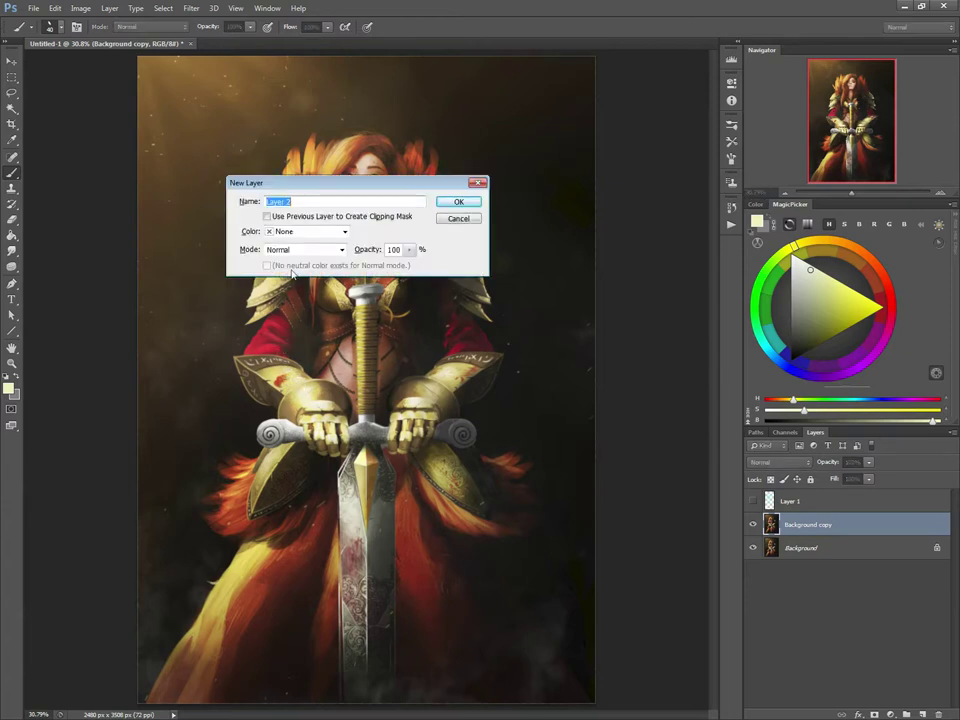
{"action": "left_click", "coordinate": [455, 201]}
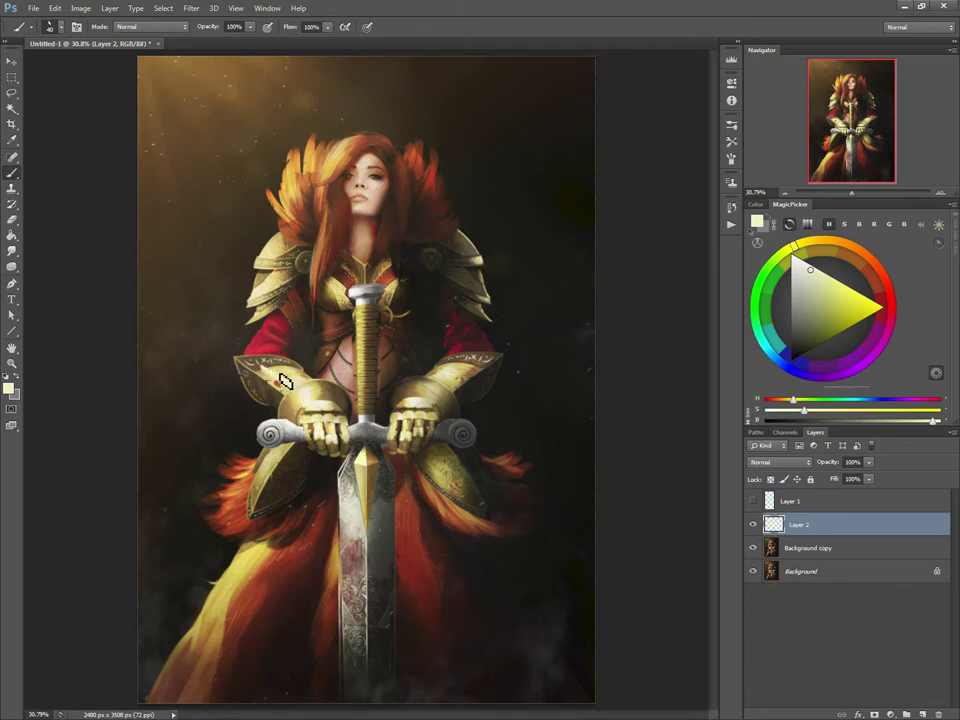
{"action": "left_click_drag", "start_coordinate": [424, 404], "coordinate": [412, 409]}
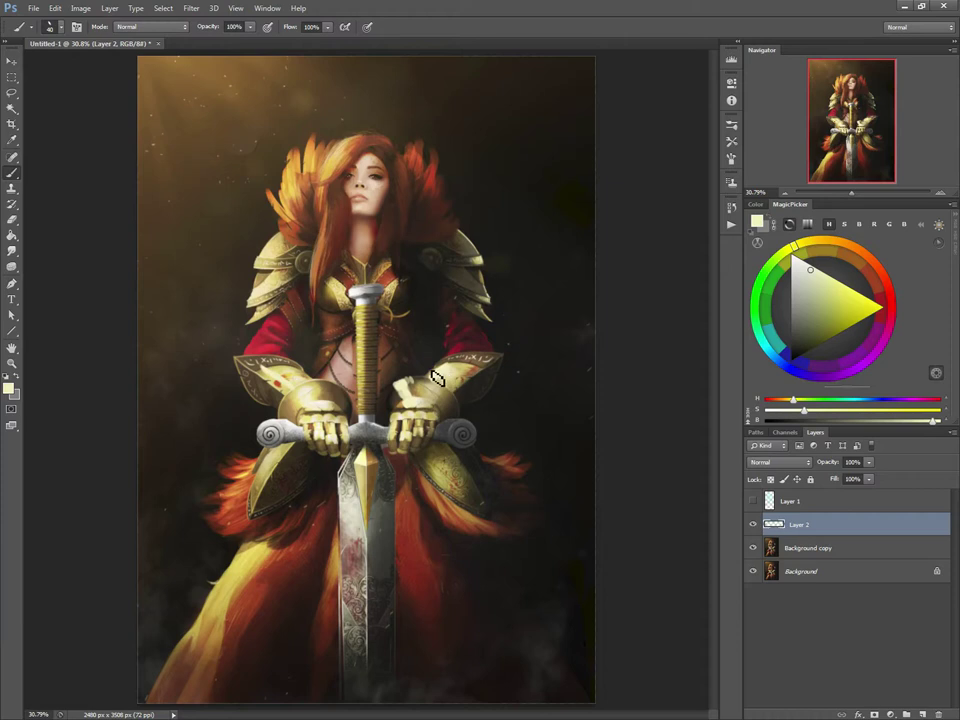
Shade the gauntlet fingers and the crossguard beneath them with sampled dark brown, using a brush from 25 to 45 px
{"action": "left_click", "coordinate": [356, 390], "text": "alt"}
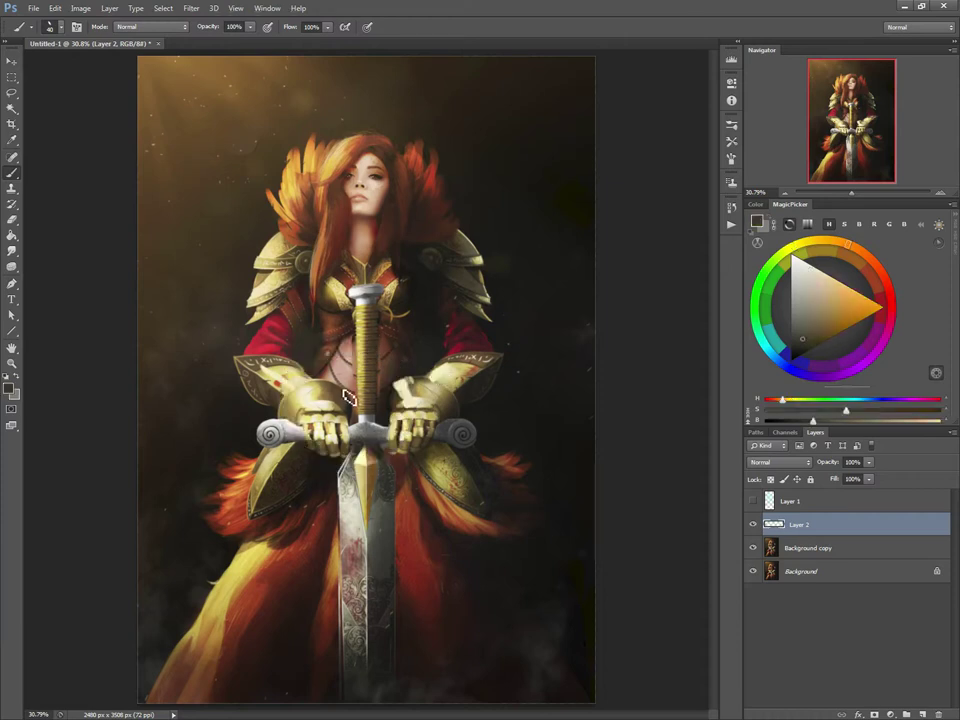
{"action": "key", "text": "bracketleft"}
{"action": "key", "text": "bracketleft"}
{"action": "key", "text": "bracketleft"}
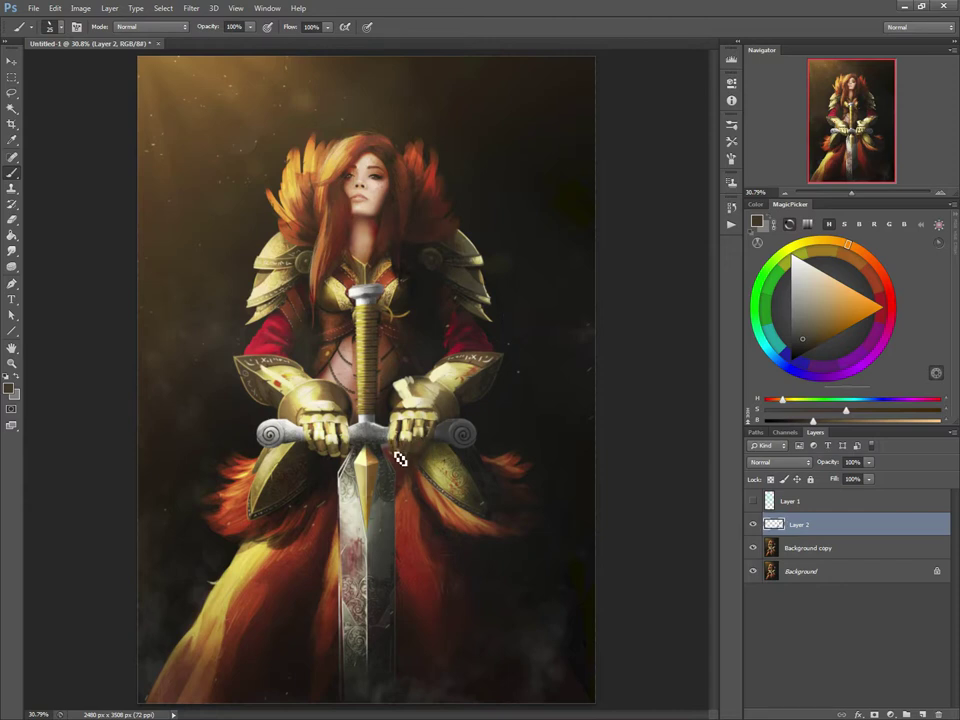
{"action": "key", "text": "bracketright"}
{"action": "key", "text": "bracketright"}
{"action": "key", "text": "bracketright"}
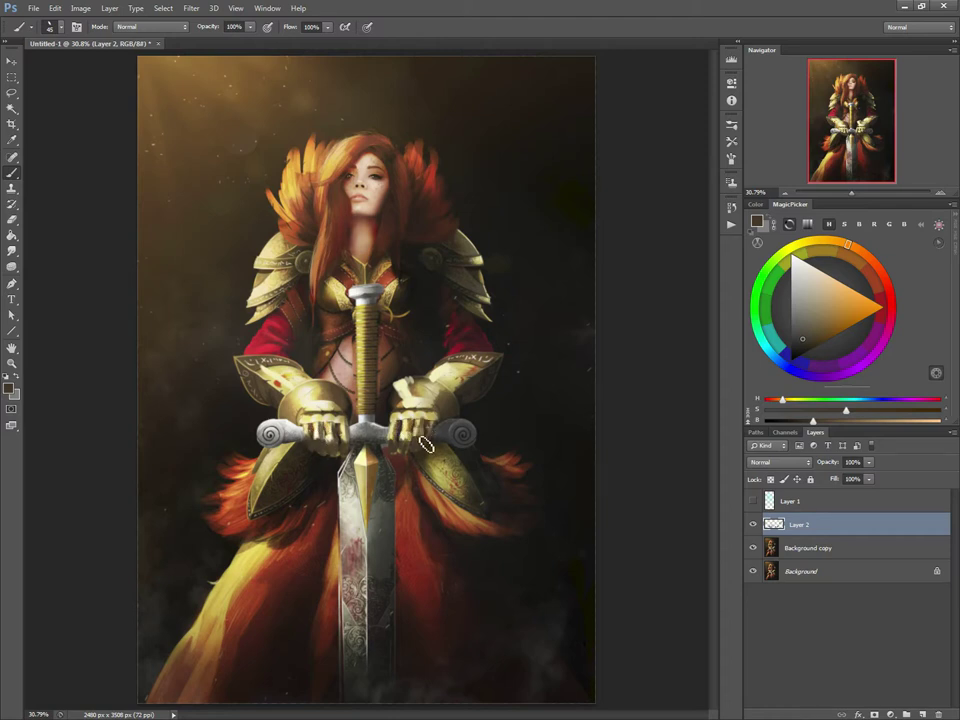
Shade the neck beneath the chin with a dark reddish brown sampled from the hair, undoing the first strokes
{"action": "left_click", "coordinate": [362, 212], "text": "alt"}
{"action": "mouse_move", "coordinate": [376, 223]}
{"action": "left_mouse_down"}
{"action": "mouse_move", "coordinate": [356, 227]}
{"action": "mouse_move", "coordinate": [359, 236]}
{"action": "mouse_move", "coordinate": [362, 223]}
{"action": "left_mouse_up"}
{"action": "key", "text": "ctrl+alt+z"}
{"action": "key", "text": "ctrl+alt+z"}
{"action": "left_click", "coordinate": [381, 217], "text": "alt"}
{"action": "key", "text": "bracketleft"}
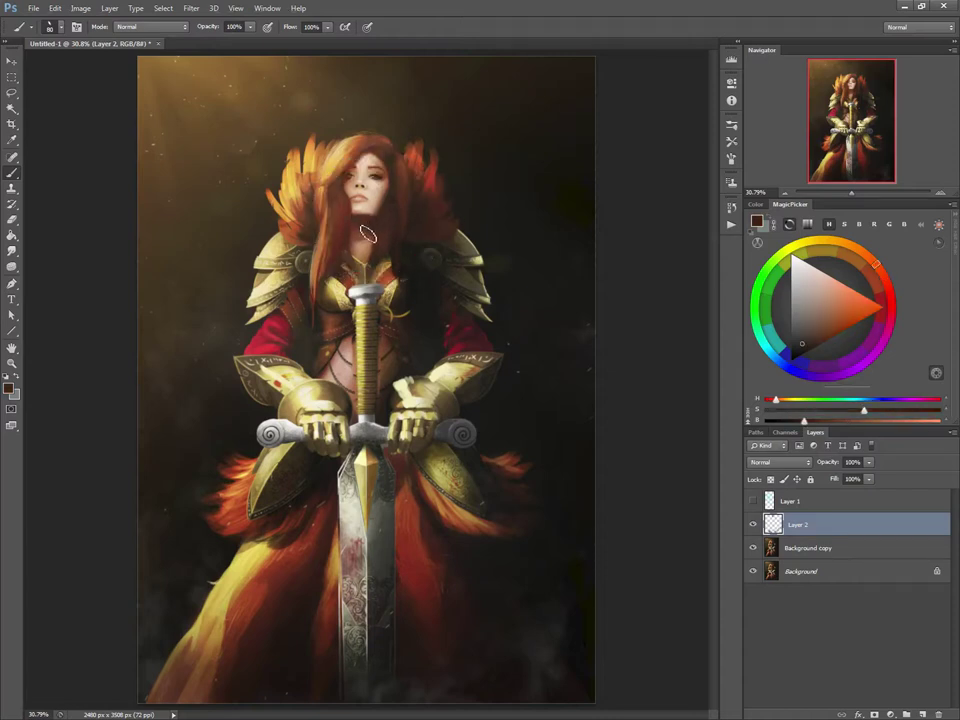
Paint pale yellow and near-white highlights on the breastplate, shoulder armour and forearm guard with a 45 px brush
{"action": "key", "text": "alt"}
{"action": "left_click", "coordinate": [312, 388], "text": "alt"}
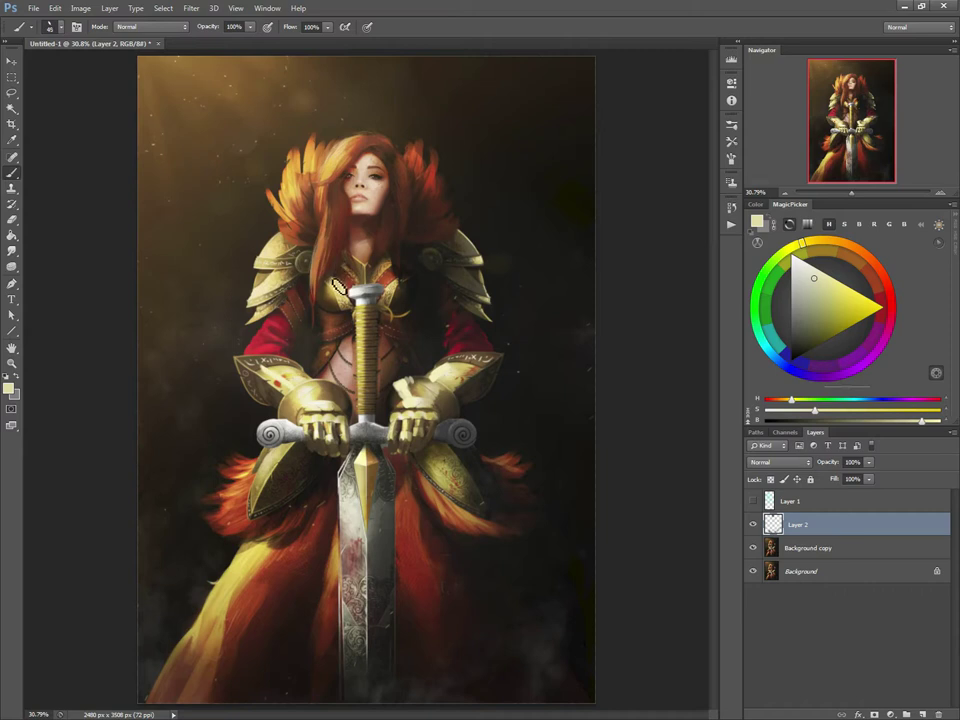
{"action": "left_click", "coordinate": [320, 396], "text": "alt"}
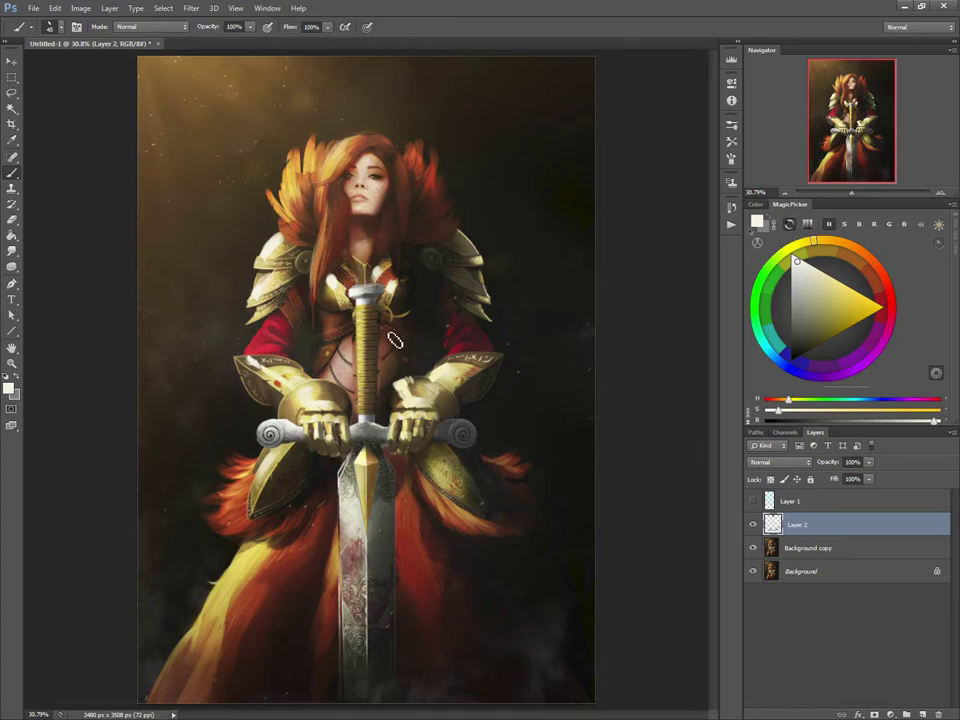
Check the painting against the Layer 1 anatomy sketch and darken the torso beneath the breastplate with a sampled near-black brown
{"action": "left_click", "coordinate": [753, 501]}
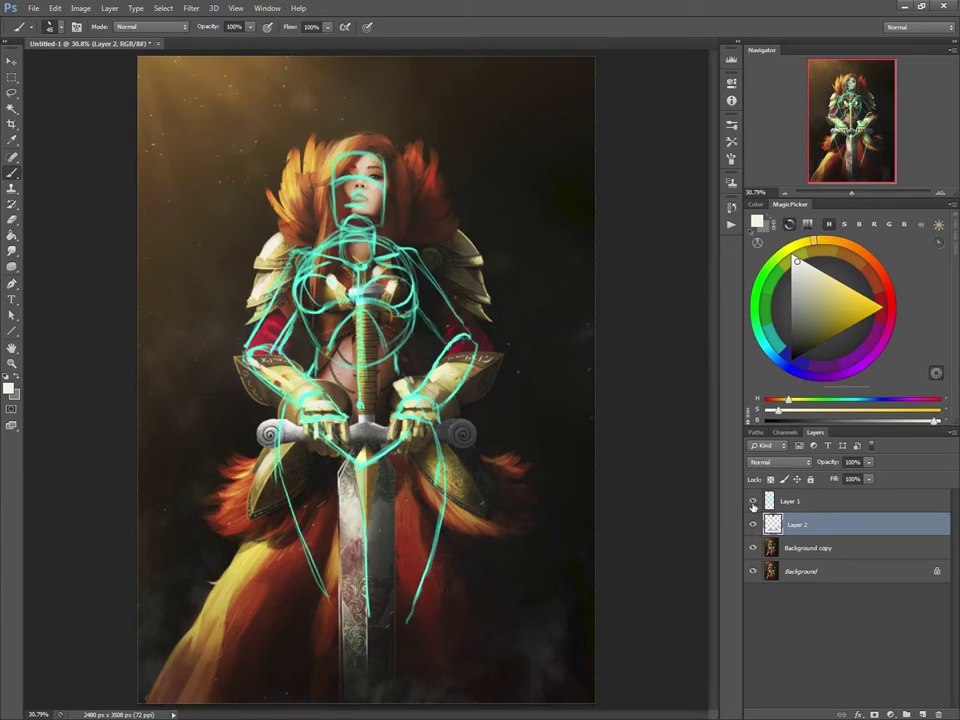
{"action": "left_click", "coordinate": [753, 501]}
{"action": "left_click", "coordinate": [753, 501]}
{"action": "left_click", "coordinate": [753, 501]}
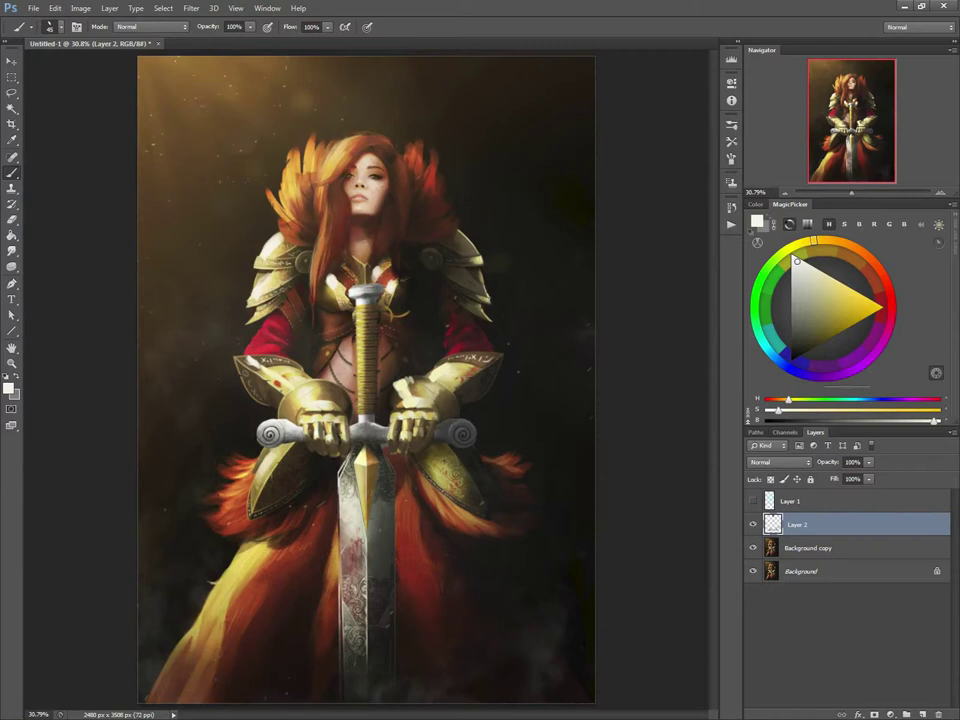
{"action": "left_click", "coordinate": [346, 306], "text": "alt"}
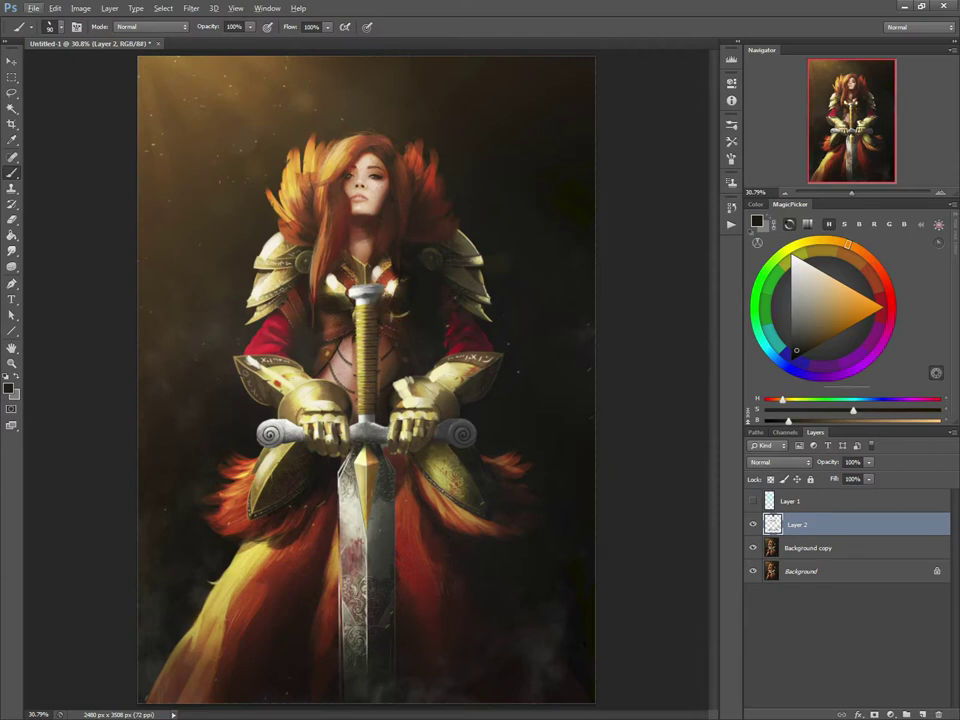
{"action": "left_click", "coordinate": [753, 502]}
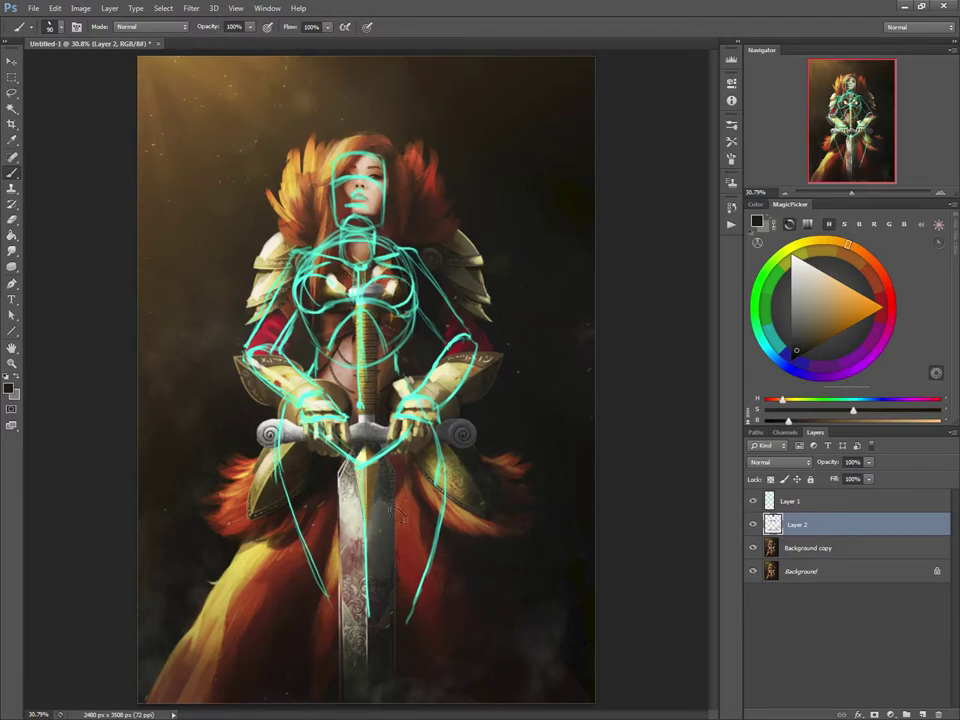
{"action": "left_click", "coordinate": [753, 502]}
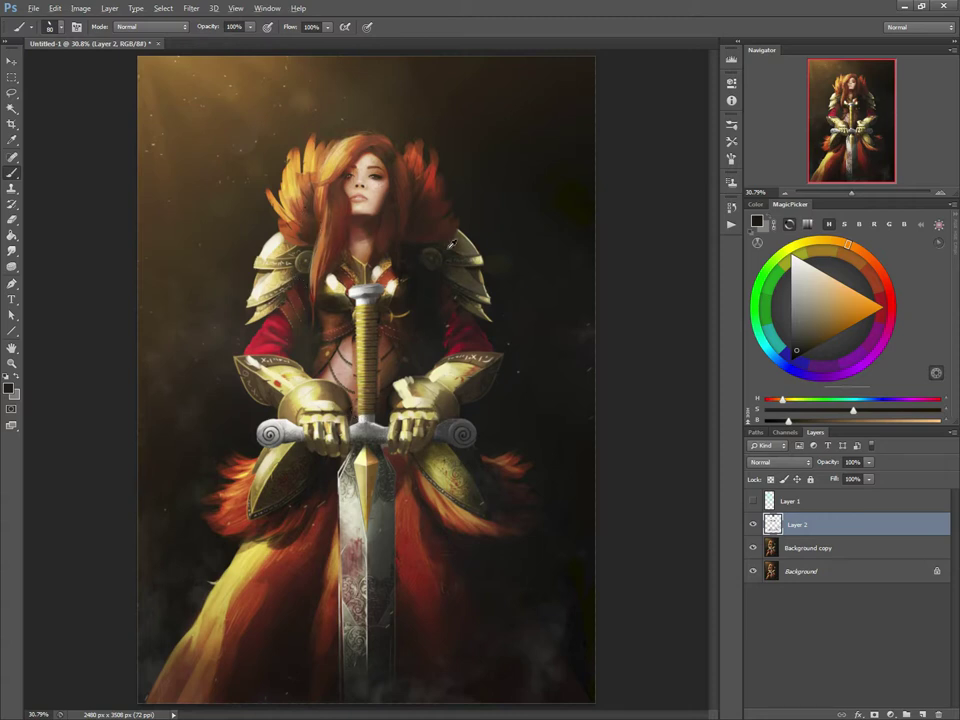
Shade around the shoulder armour and upper arms with a sampled dark brown, reducing the brush to 35 px
{"action": "left_click", "coordinate": [452, 243], "text": "alt"}
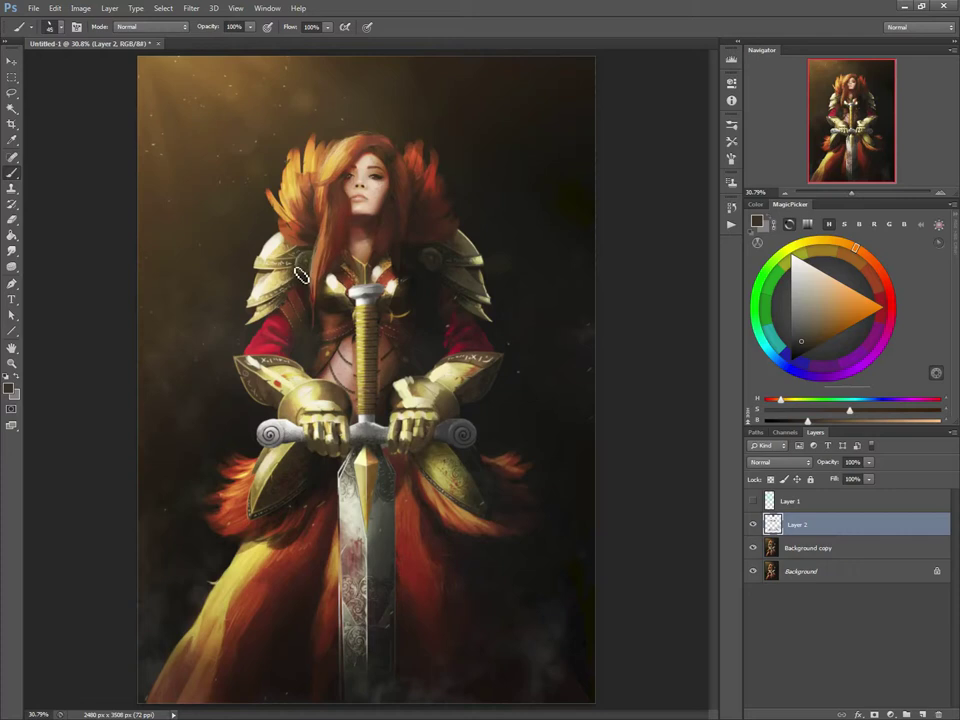
{"action": "key", "text": "bracketleft"}
{"action": "key", "text": "bracketleft"}
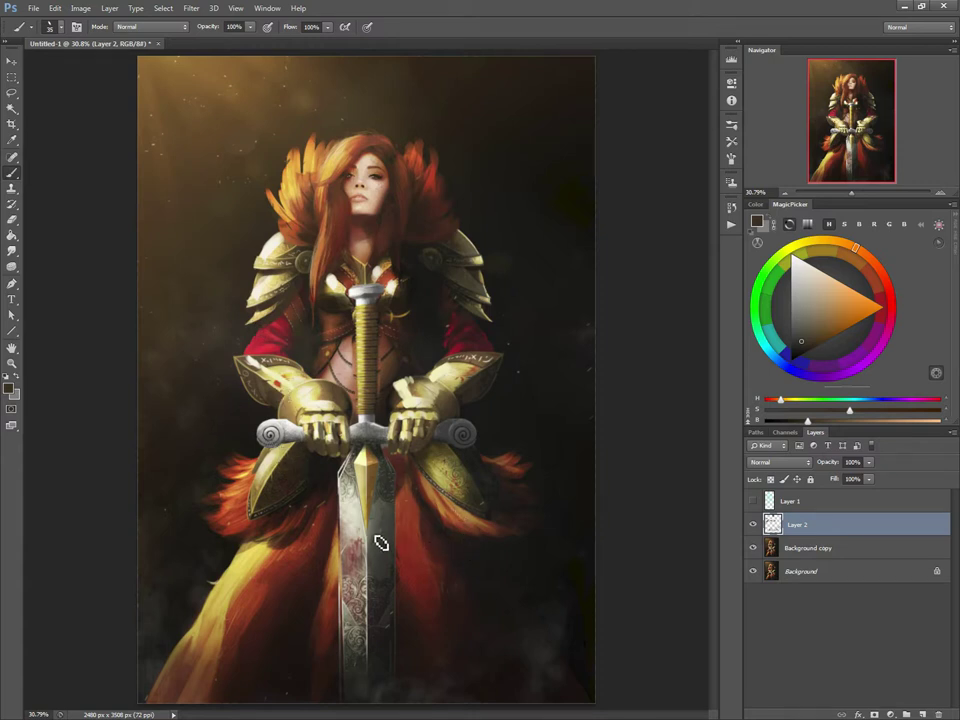
Compare the painting with and without the anatomy sketch and the Layer 2 paintover, leaving only Layer 1 hidden
{"action": "left_click", "coordinate": [753, 502]}
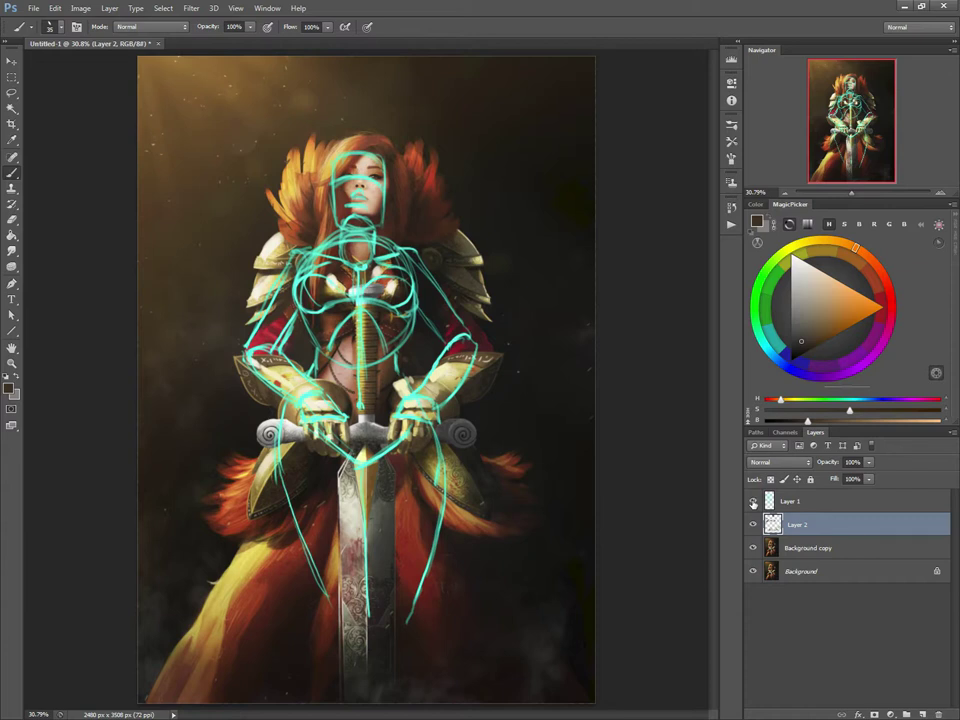
{"action": "left_click", "coordinate": [753, 502]}
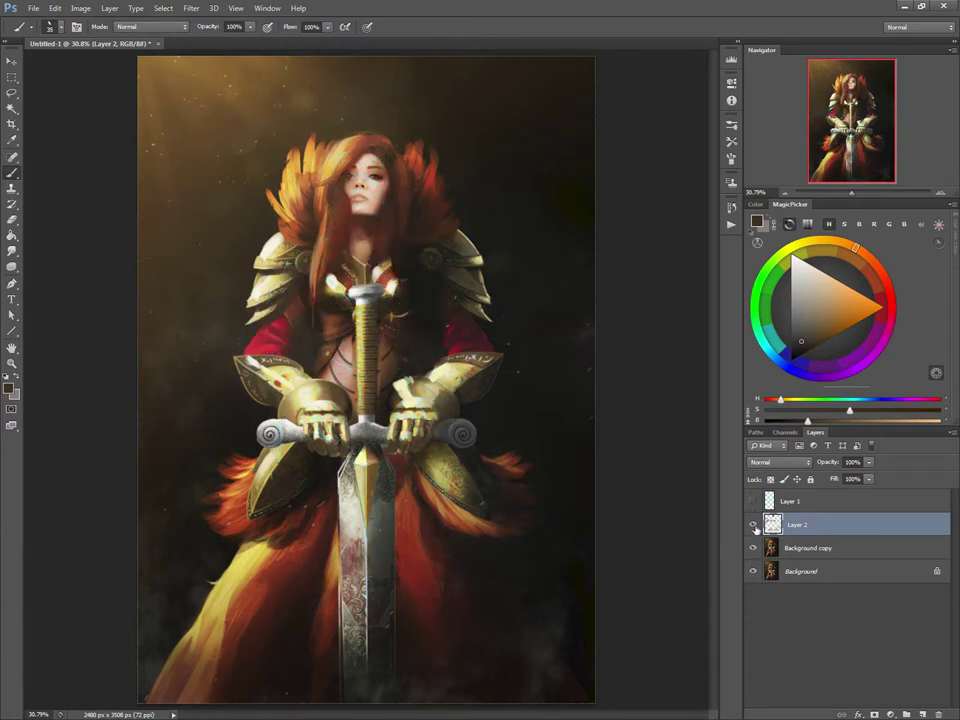
{"action": "left_click", "coordinate": [753, 525]}
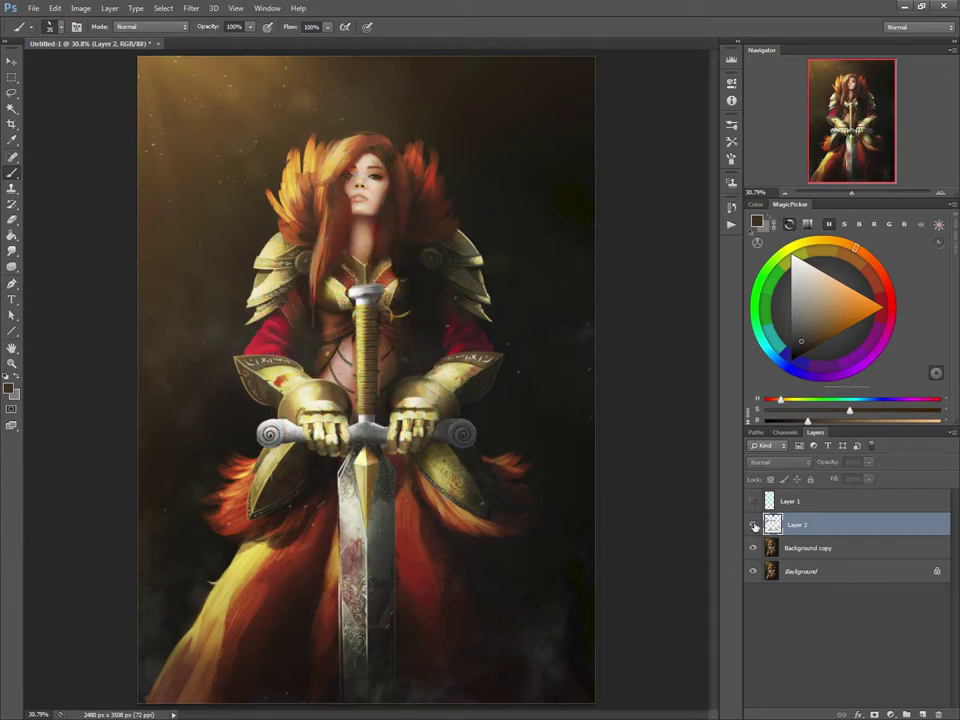
{"action": "left_click", "coordinate": [753, 525]}
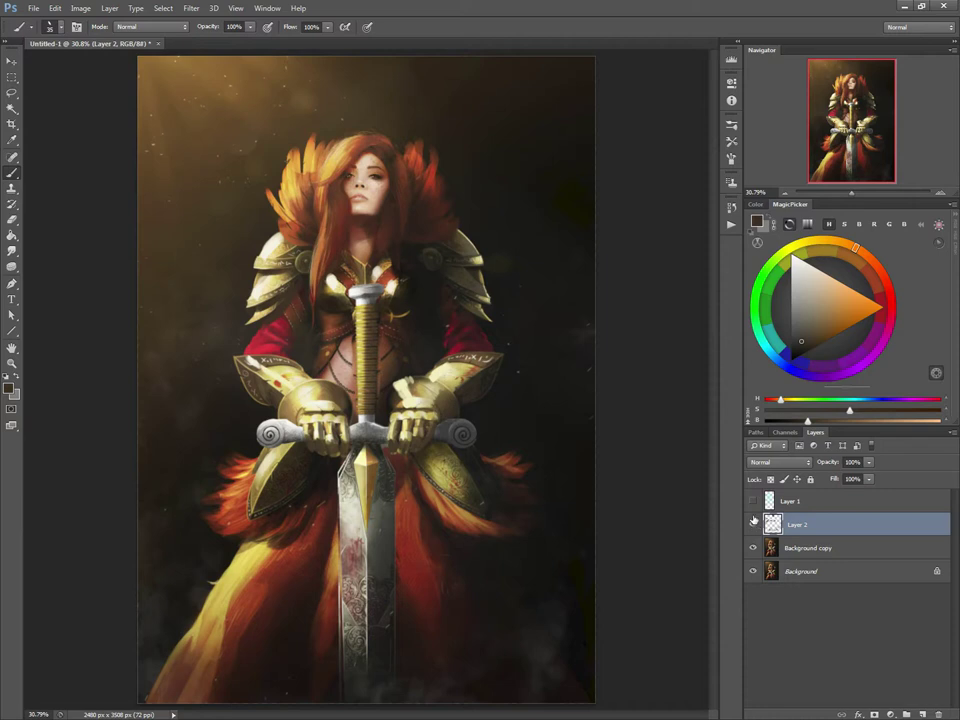
Darken the outer edge of the red sleeve above the forearm guard with a sampled dark red, using a 50 px brush
{"action": "left_click", "coordinate": [447, 330], "text": "alt"}
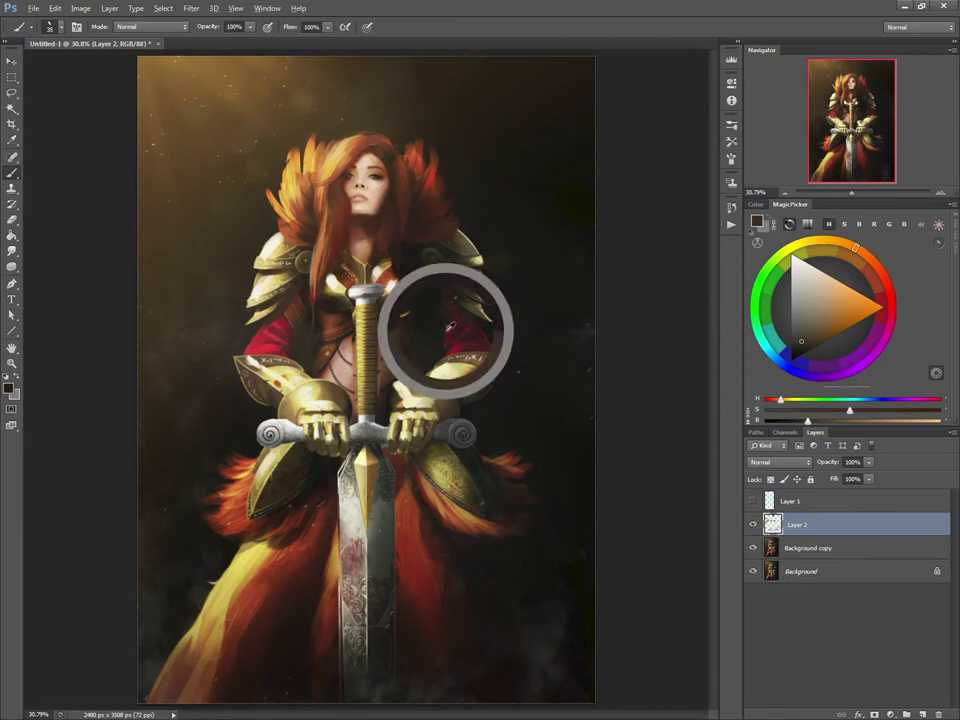
{"action": "key", "text": "bracketright"}
{"action": "key", "text": "bracketright"}
{"action": "key", "text": "bracketright"}
{"action": "left_click_drag", "start_coordinate": [490, 349], "coordinate": [486, 338]}
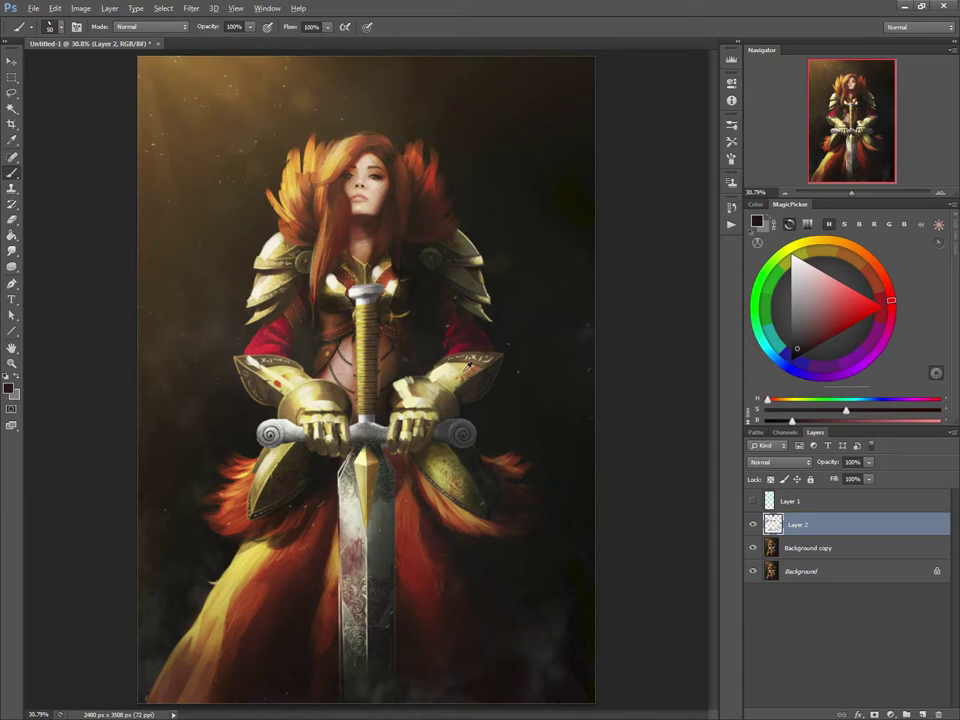
Paint thin yellow edge highlights on the shoulder armour and forearm guards with sampled armour colours, reducing the brush to 15 px
{"action": "left_click", "coordinate": [441, 372], "text": "alt"}
{"action": "key", "text": "bracketleft"}
{"action": "key", "text": "bracketleft"}
{"action": "key", "text": "bracketleft"}
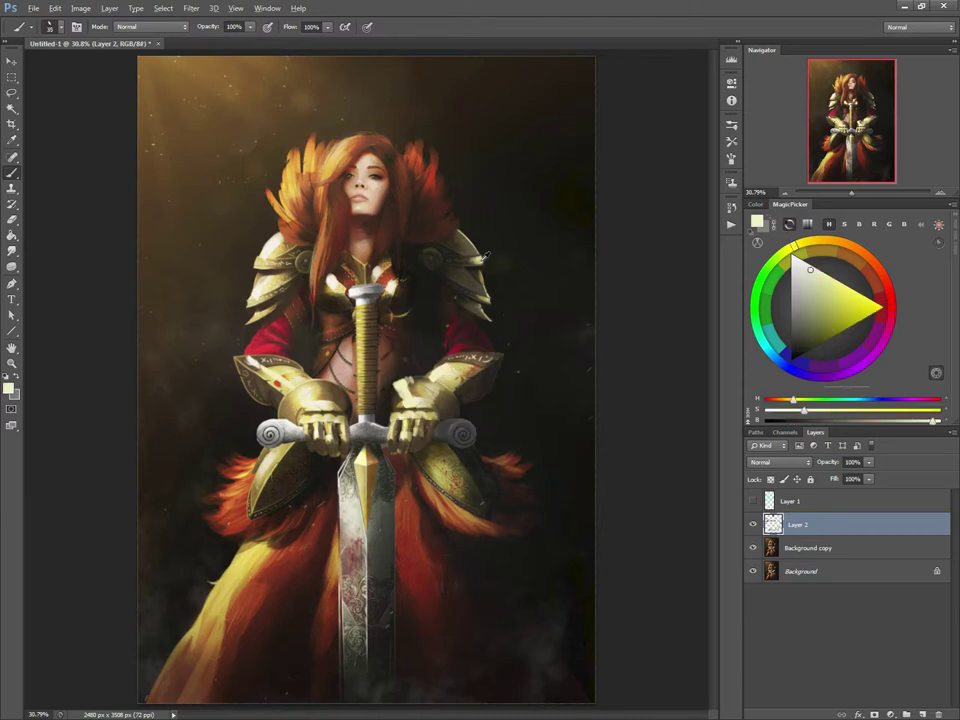
{"action": "left_click", "coordinate": [483, 257], "text": "alt"}
{"action": "key", "text": "bracketleft"}
{"action": "key", "text": "bracketleft"}
{"action": "key", "text": "bracketleft"}
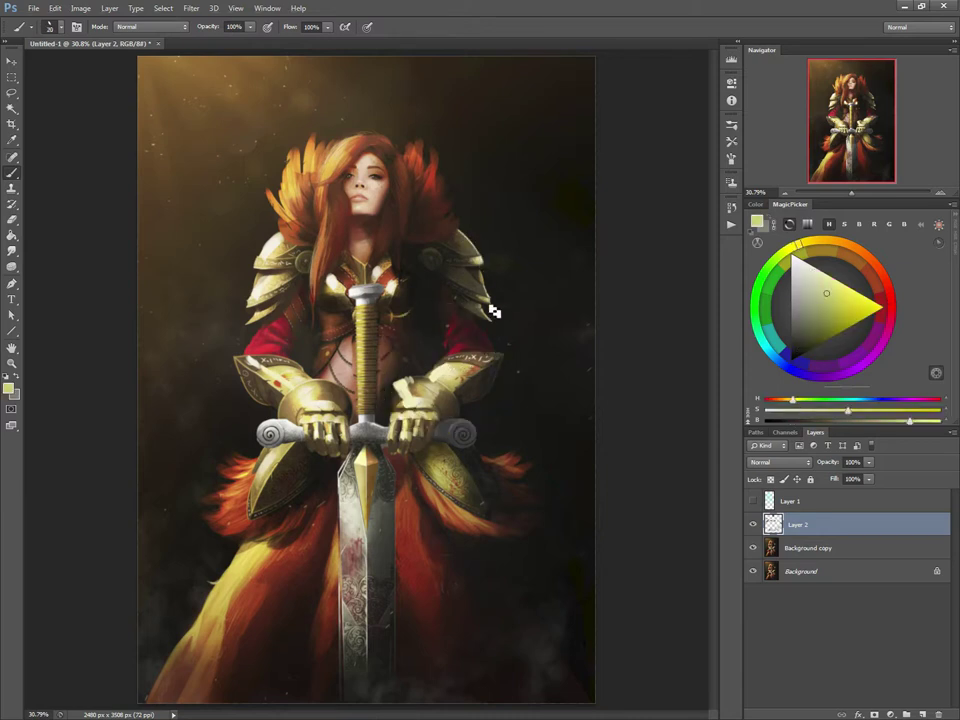
{"action": "key", "text": "bracketleft"}
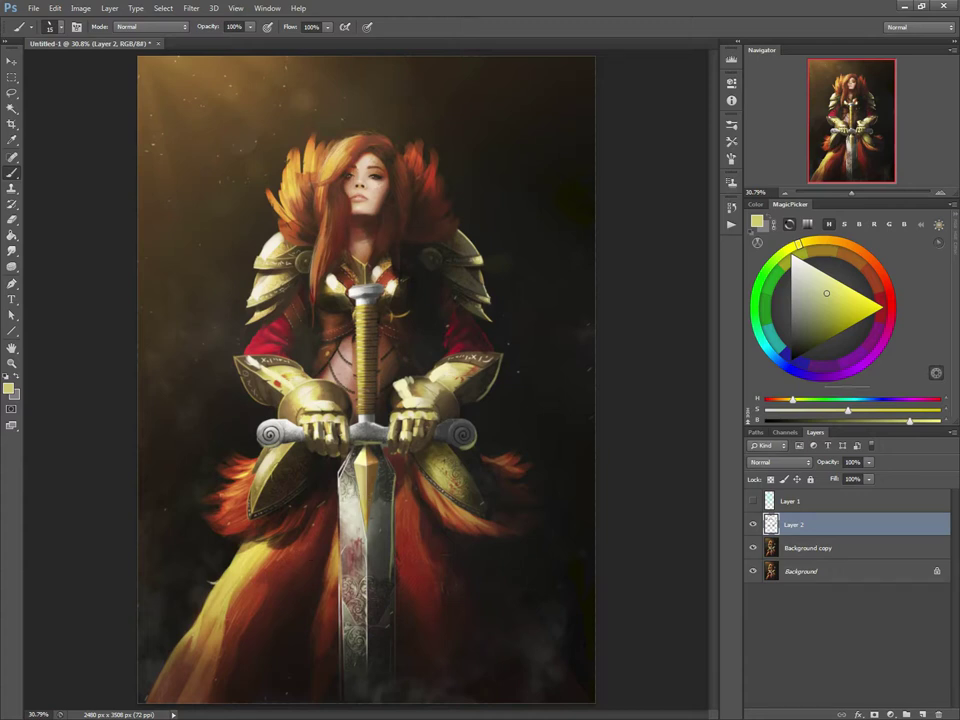
Shade the red skirt below the hip armour with a sampled dark reddish brown, enlarging the brush to 50 px
{"action": "left_click", "coordinate": [295, 578], "text": "alt"}
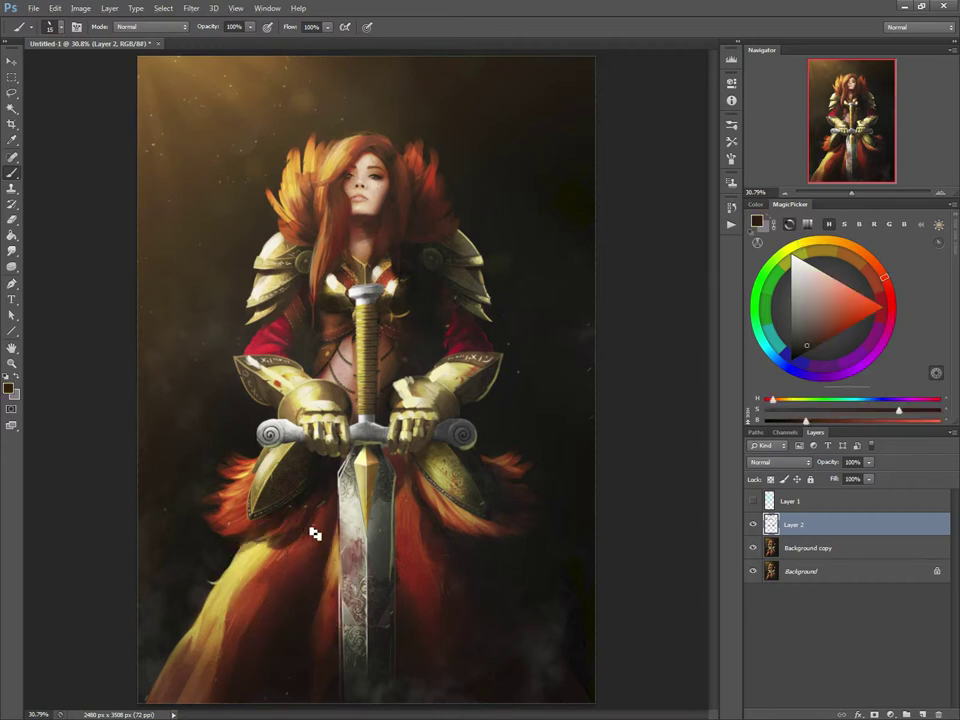
{"action": "key", "text": "]"}
{"action": "key", "text": "]"}
{"action": "key", "text": "]"}
{"action": "key", "text": "]"}
{"action": "key", "text": "]"}
{"action": "key", "text": "bracketright"}
Draw a wavy line in the anatomy sketch's cyan across the lower skirt and sword blade on Layer 2, then hide Layer 1
{"action": "left_click", "coordinate": [752, 500]}
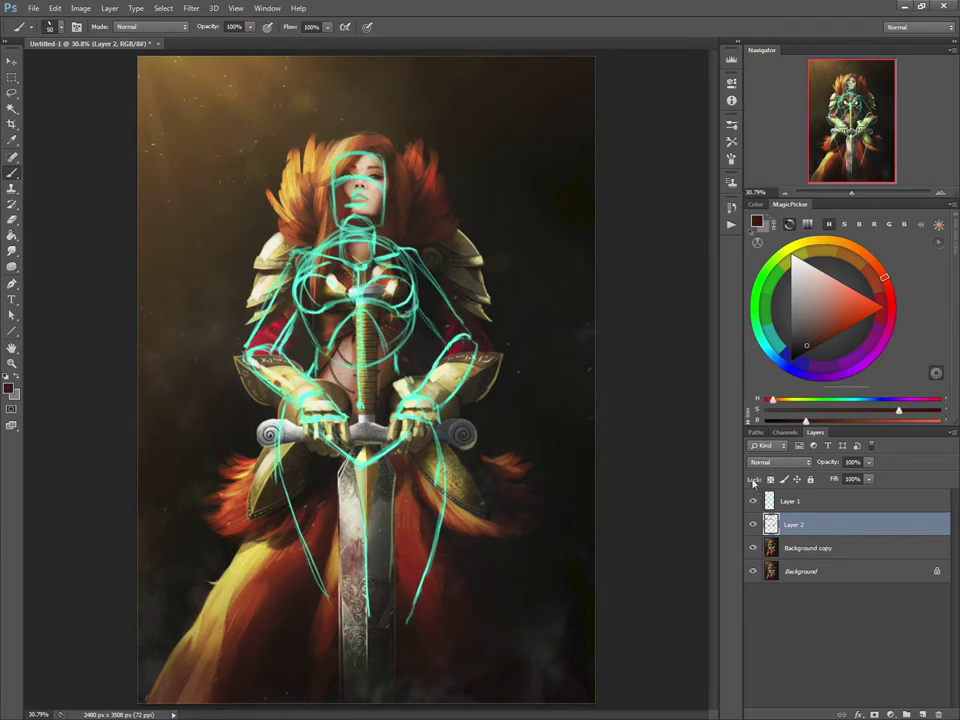
{"action": "left_click", "coordinate": [412, 408], "text": "alt"}
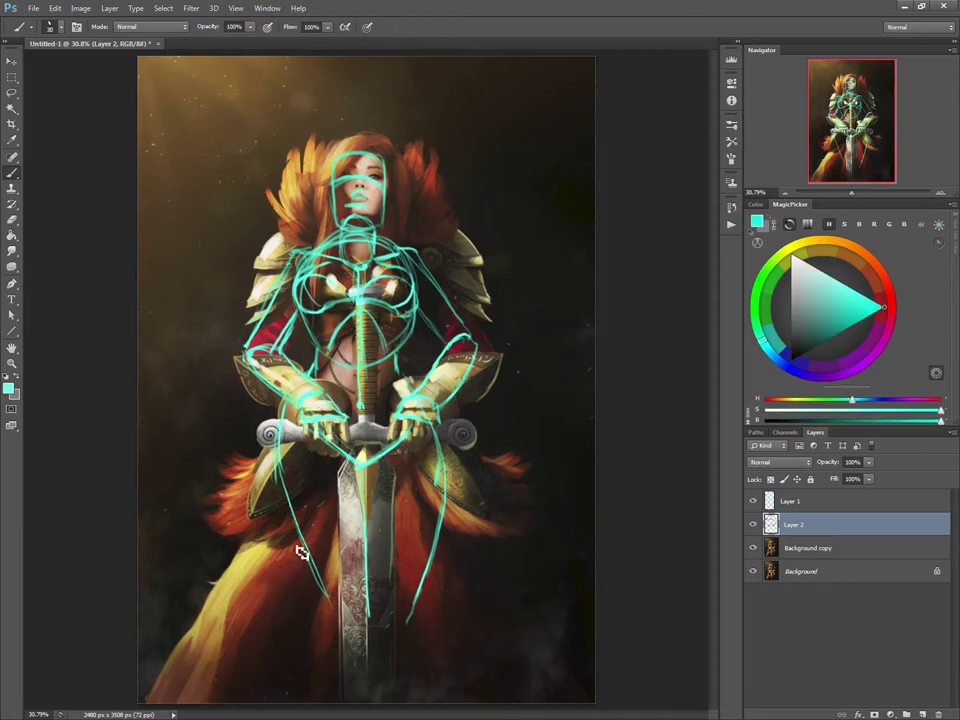
{"action": "mouse_move", "coordinate": [210, 588]}
{"action": "left_mouse_down"}
{"action": "mouse_move", "coordinate": [288, 604]}
{"action": "mouse_move", "coordinate": [325, 639]}
{"action": "mouse_move", "coordinate": [415, 621]}
{"action": "mouse_move", "coordinate": [457, 639]}
{"action": "mouse_move", "coordinate": [508, 627]}
{"action": "mouse_move", "coordinate": [546, 627]}
{"action": "left_mouse_up"}
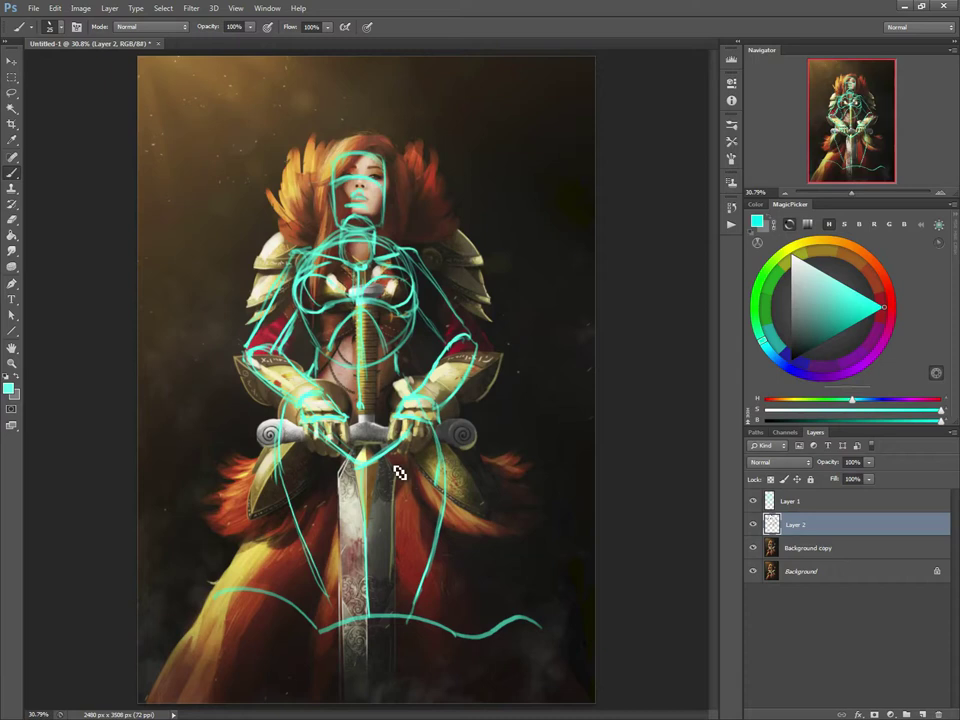
{"action": "left_click", "coordinate": [752, 501]}
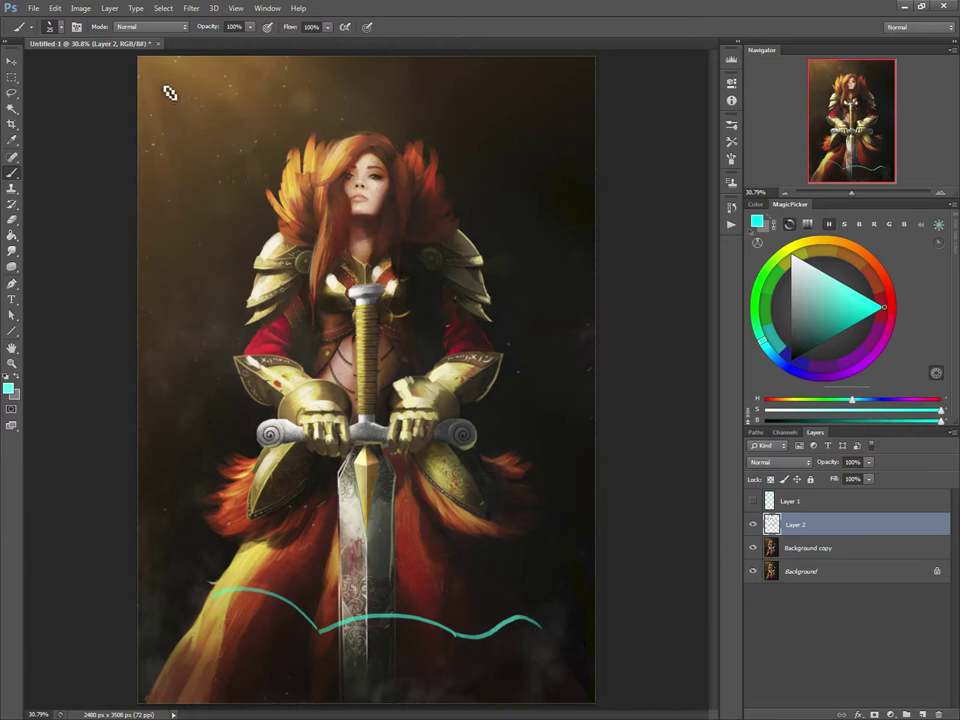
Paint a sampled greyish brown over the sword's pommel, handle and both ends of the crossguard with an enlarged brush
{"action": "left_click", "coordinate": [377, 363], "text": "alt"}
{"action": "key", "text": "]"}
{"action": "key", "text": "]"}
{"action": "key", "text": "]"}
{"action": "key", "text": "]"}
{"action": "key", "text": "]"}
{"action": "key", "text": "]"}
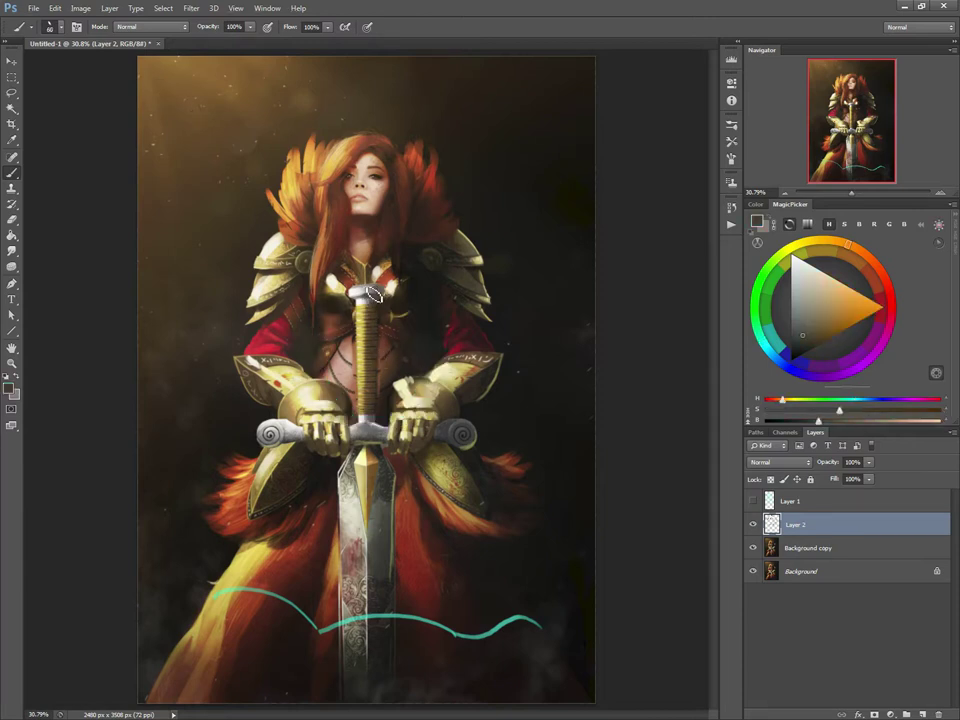
{"action": "key", "text": "bracketright"}
{"action": "key", "text": "bracketright"}
{"action": "key", "text": "bracketright"}
{"action": "key", "text": "bracketright"}
{"action": "mouse_move", "coordinate": [367, 300]}
{"action": "left_mouse_down"}
{"action": "mouse_move", "coordinate": [369, 431]}
{"action": "mouse_move", "coordinate": [359, 440]}
{"action": "left_mouse_up"}
{"action": "left_click_drag", "start_coordinate": [300, 432], "coordinate": [278, 430]}
{"action": "left_click_drag", "start_coordinate": [470, 440], "coordinate": [446, 436]}
Cover the sword blade from the crossguard down to its lower end with the same greyish brown
{"action": "left_click_drag", "start_coordinate": [367, 440], "coordinate": [372, 590]}
{"action": "mouse_move", "coordinate": [355, 478]}
{"action": "left_mouse_down"}
{"action": "mouse_move", "coordinate": [355, 568]}
{"action": "mouse_move", "coordinate": [370, 538]}
{"action": "mouse_move", "coordinate": [360, 663]}
{"action": "left_mouse_up"}
{"action": "left_click_drag", "start_coordinate": [362, 580], "coordinate": [364, 680]}
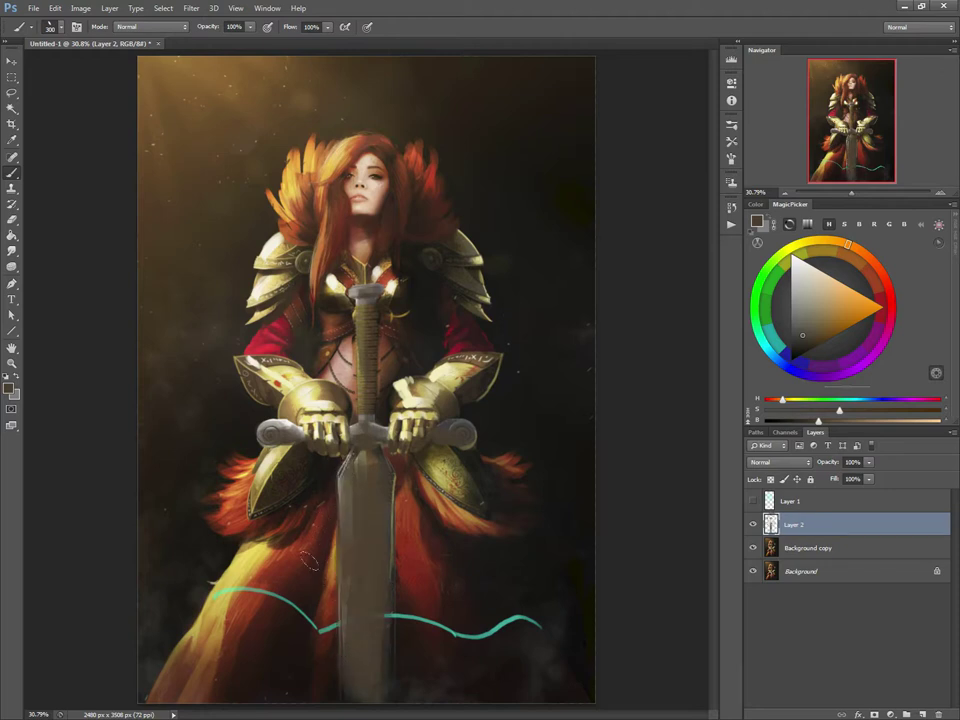
Thin out the greyish brown paint over the sword blade with a 250 px eraser, then sample a near-black from the skirt
{"action": "key", "text": "e"}
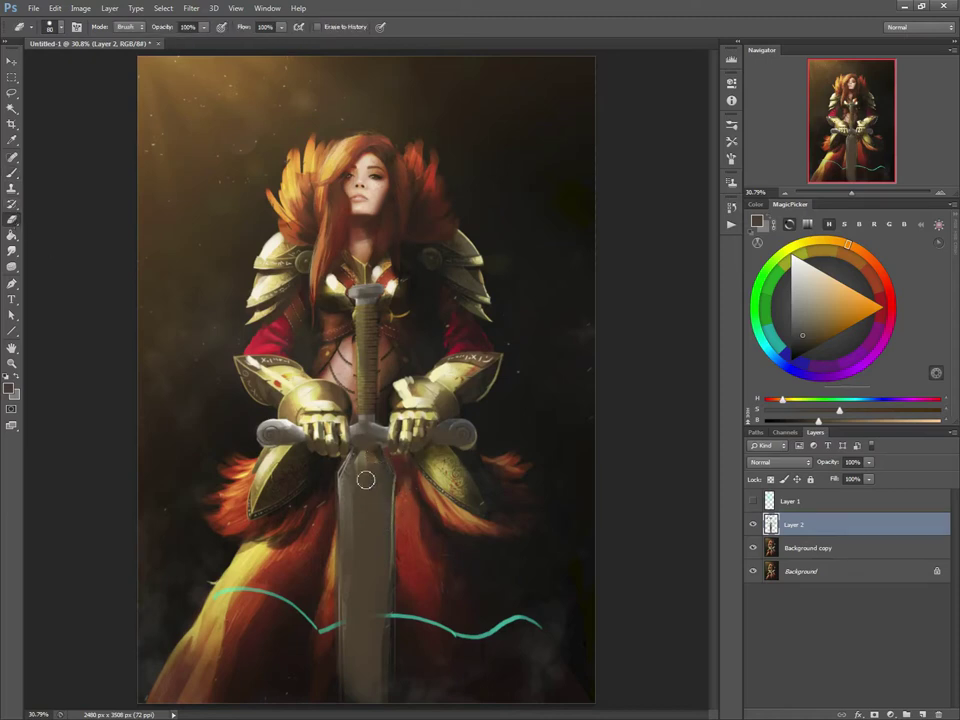
{"action": "key", "text": "."}
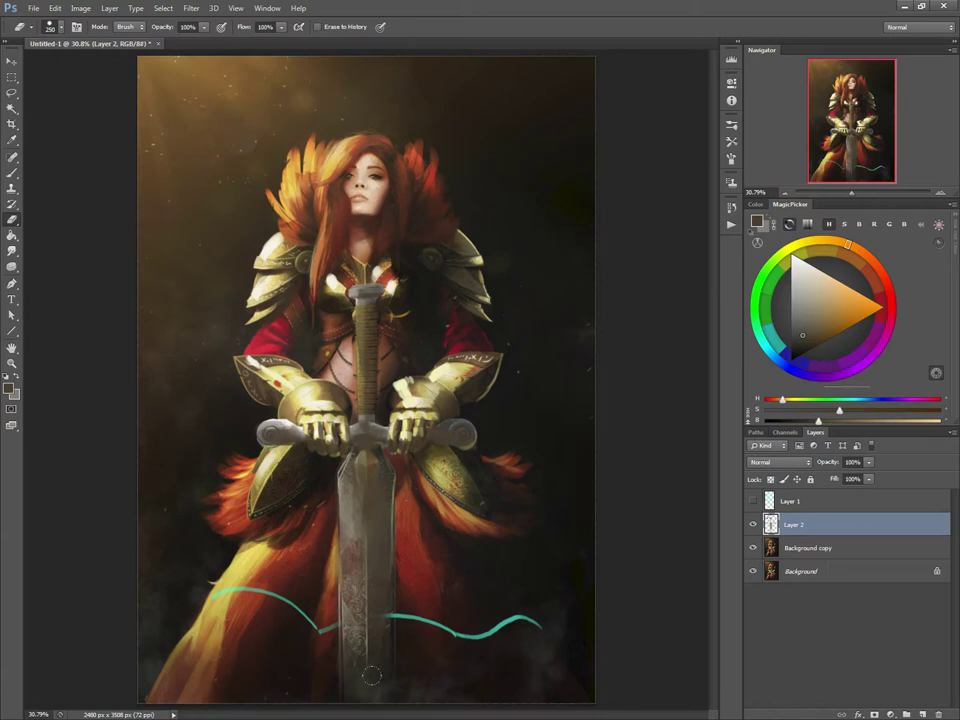
{"action": "key", "text": "b"}
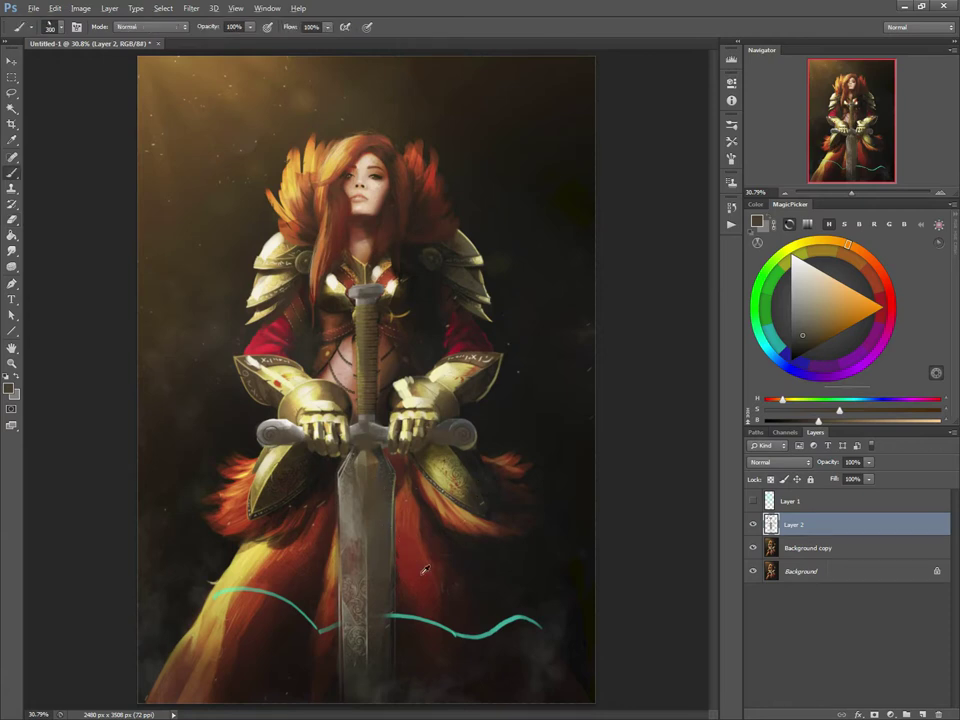
{"action": "left_click", "coordinate": [452, 577], "text": "alt"}
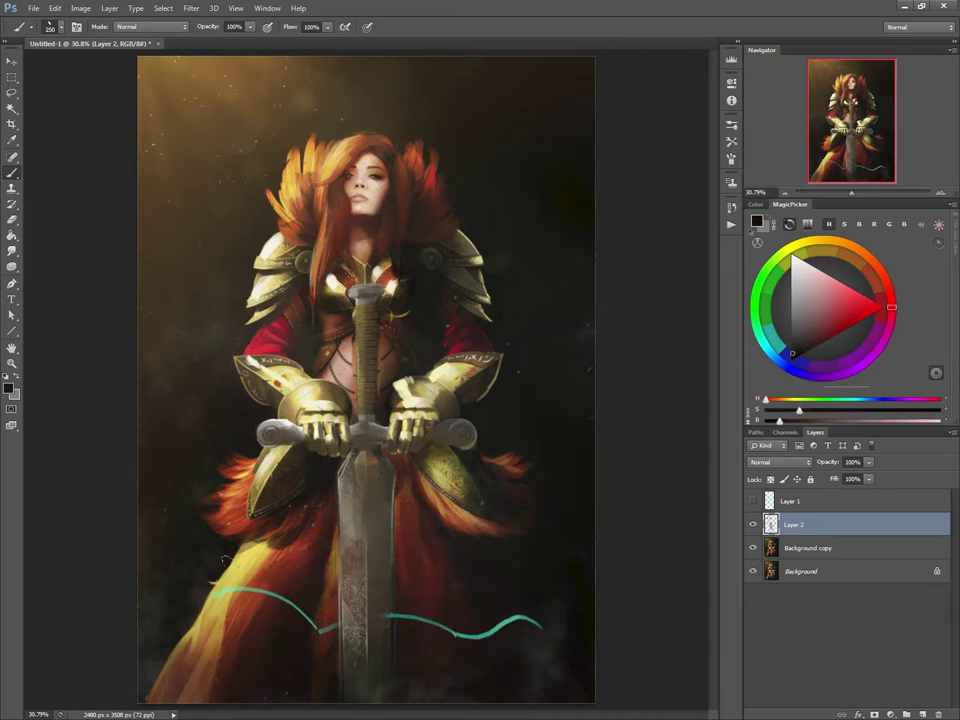
Erase the cyan wavy line across the lower skirt and sword, and repaint the lower blade with a sampled dark greyish brown
{"action": "key", "text": "e"}
{"action": "mouse_move", "coordinate": [242, 590]}
{"action": "left_mouse_down"}
{"action": "mouse_move", "coordinate": [295, 619]}
{"action": "mouse_move", "coordinate": [406, 616]}
{"action": "mouse_move", "coordinate": [552, 638]}
{"action": "left_mouse_up"}
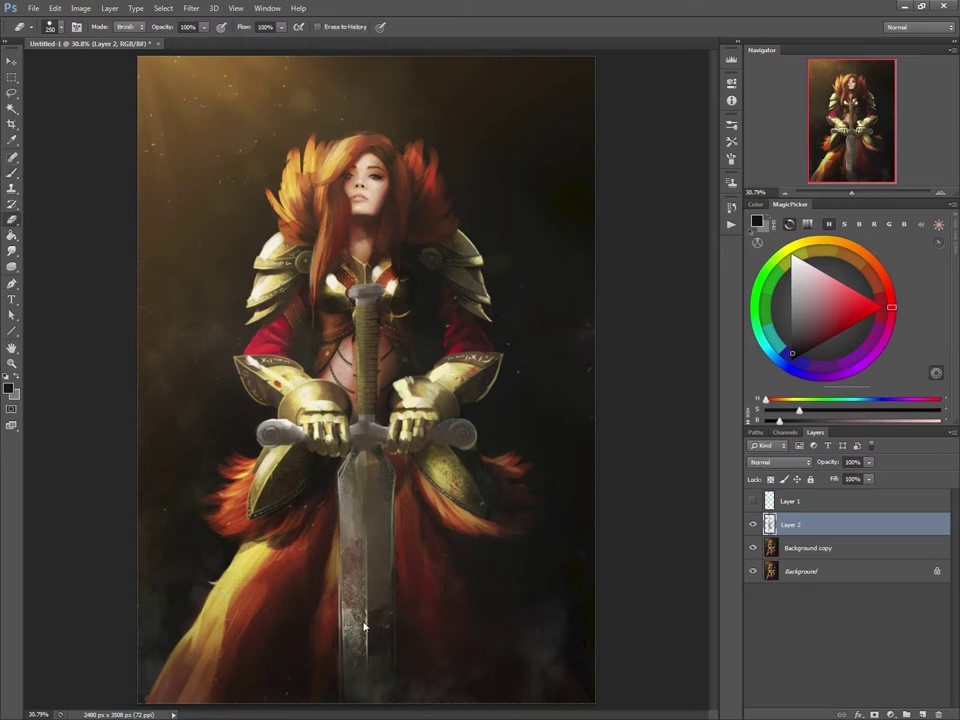
{"action": "key", "text": "b"}
{"action": "left_click", "coordinate": [376, 576], "text": "alt"}
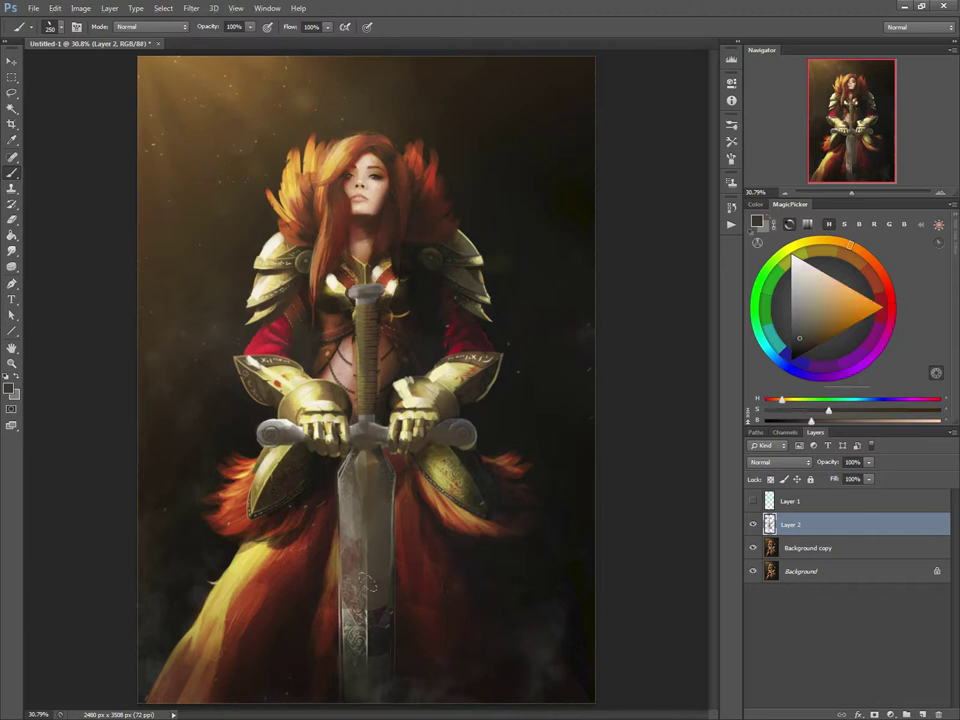
{"action": "left_click_drag", "start_coordinate": [370, 612], "coordinate": [346, 582]}
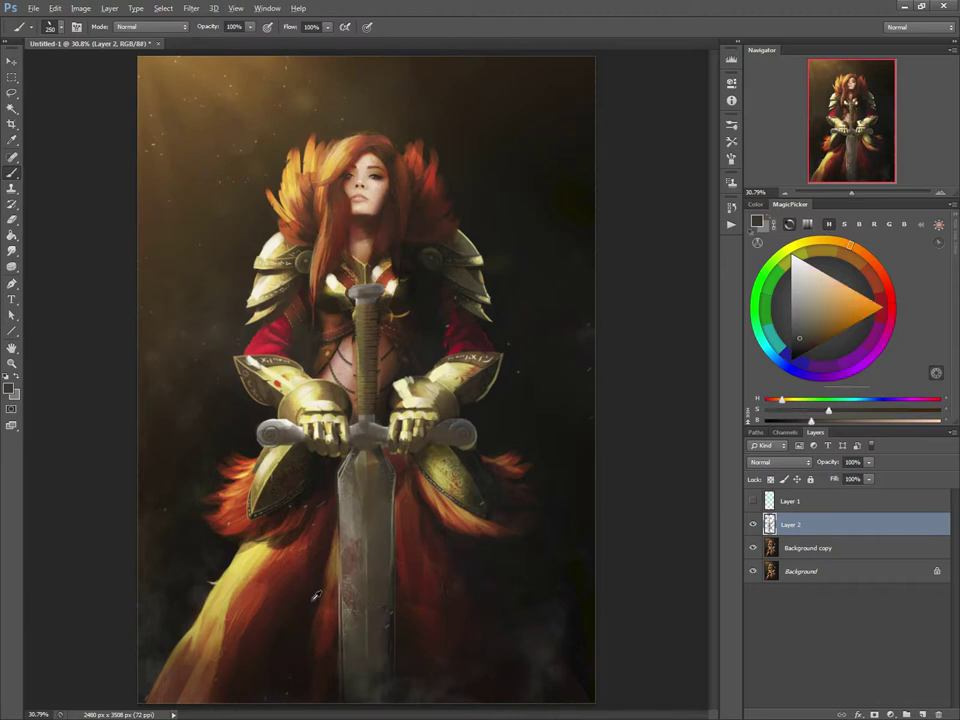
Hide and show Layer 2 to compare the paintover with the painting beneath
{"action": "key", "text": "alt"}
{"action": "left_click", "coordinate": [754, 524]}
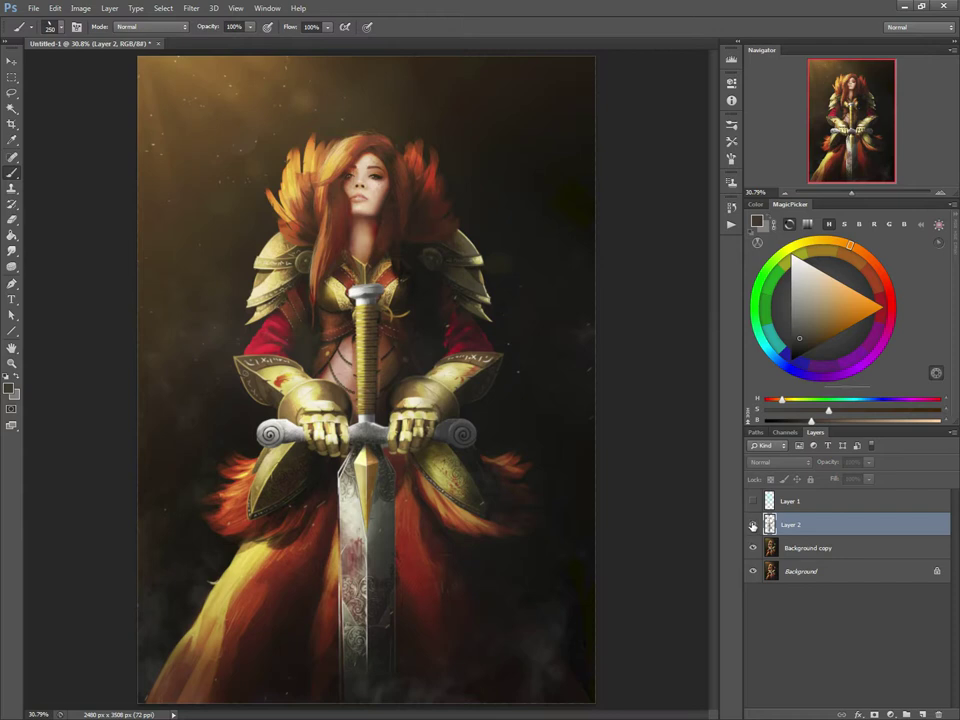
{"action": "left_click", "coordinate": [753, 525]}
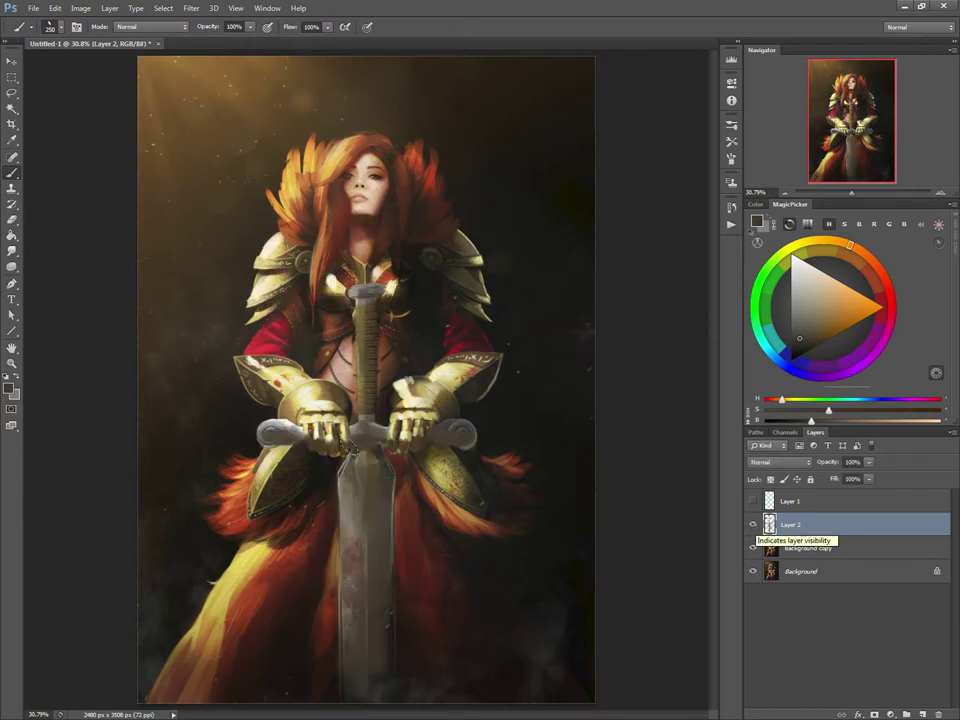
Paint a yellow flower-like ornament in the hair beside the right feather collar, using a 70 px brush and a sampled golden yellow
{"action": "key", "text": "["}
{"action": "key", "text": "["}
{"action": "key", "text": "["}
{"action": "key", "text": "["}
{"action": "key", "text": "["}
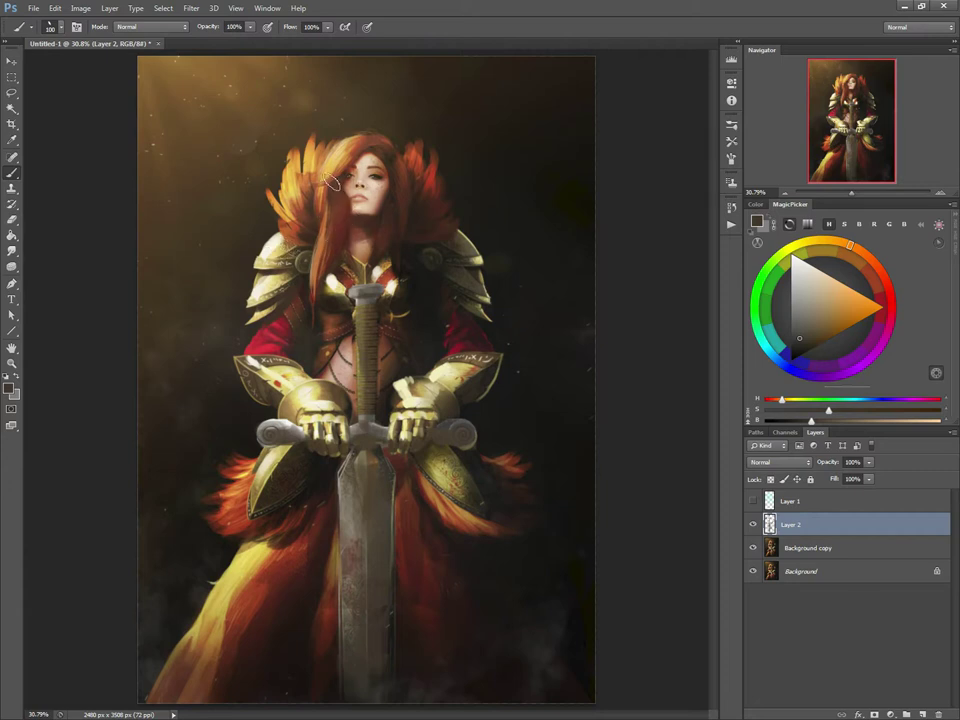
{"action": "key", "text": "bracketleft"}
{"action": "key", "text": "bracketleft"}
{"action": "key", "text": "bracketleft"}
{"action": "left_click", "coordinate": [332, 170], "text": "alt"}
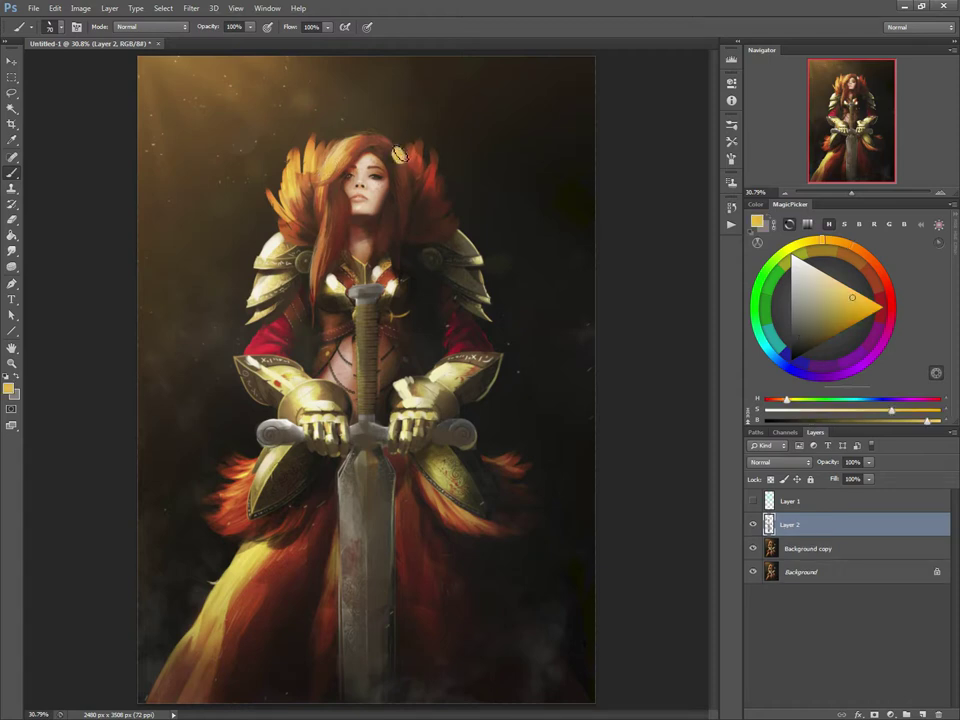
{"action": "left_click_drag", "start_coordinate": [404, 155], "coordinate": [398, 150]}
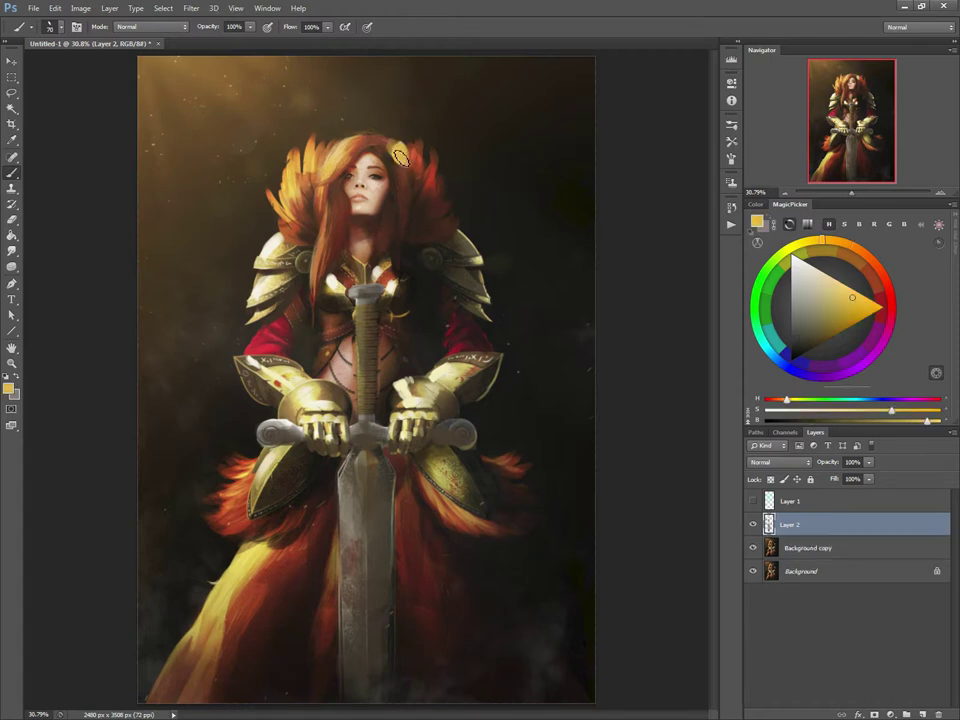
Shape the hair ornament with small sampled brown shadows and golden yellow highlights, reducing the brush to 25 px
{"action": "left_click", "coordinate": [337, 178], "text": "alt"}
{"action": "key", "text": "["}
{"action": "key", "text": "["}
{"action": "key", "text": "["}
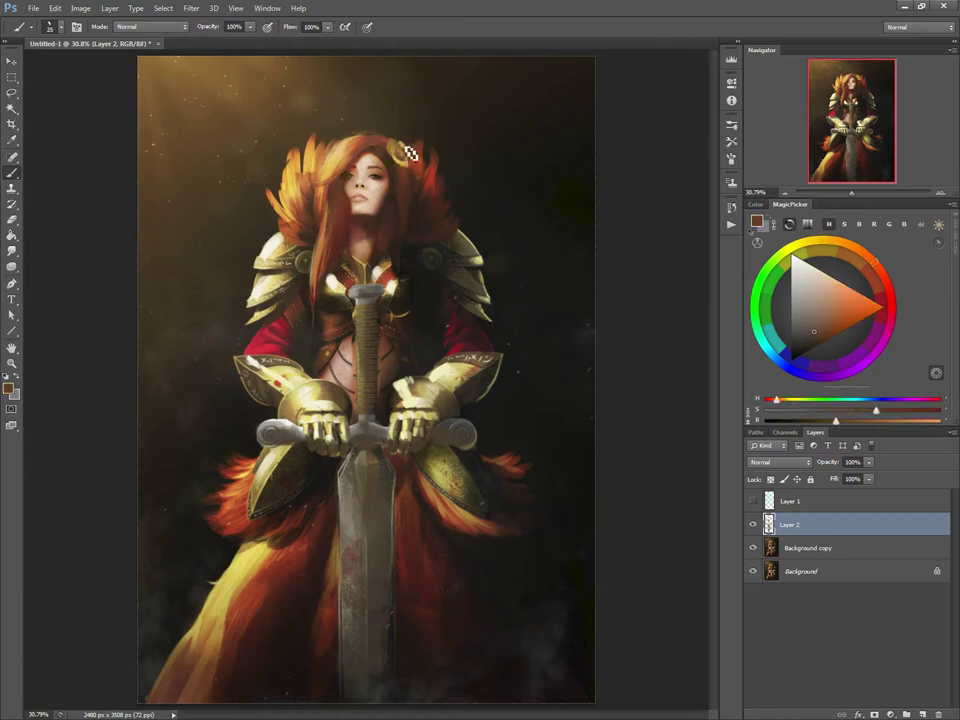
{"action": "left_click", "coordinate": [312, 165], "text": "alt"}
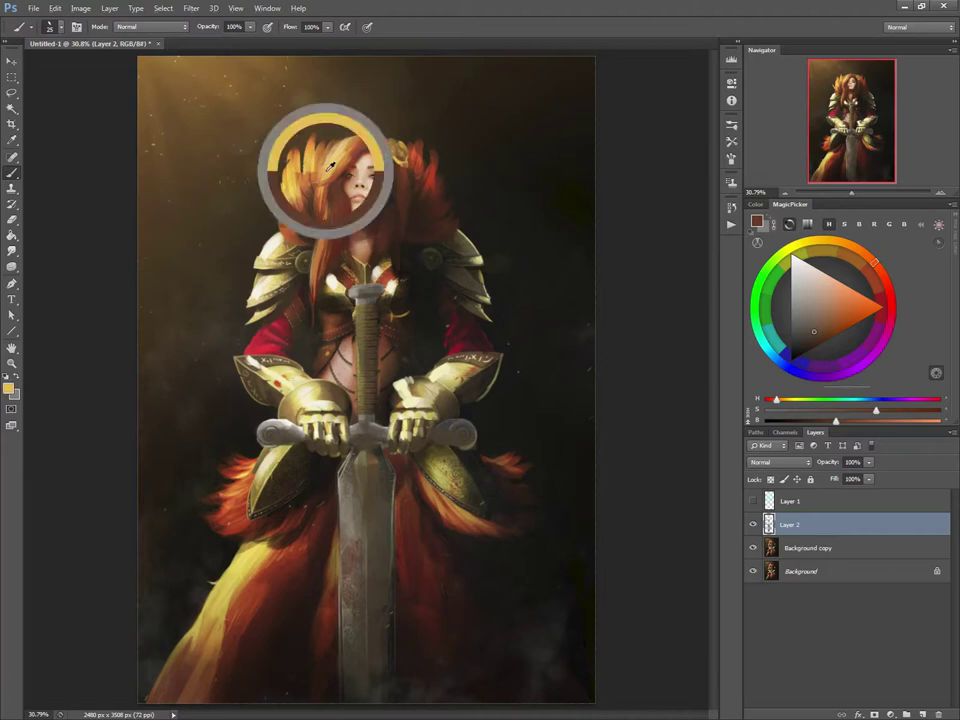
{"action": "mouse_move", "coordinate": [395, 153]}
{"action": "left_mouse_down"}
{"action": "mouse_move", "coordinate": [409, 158]}
{"action": "mouse_move", "coordinate": [408, 144]}
{"action": "left_mouse_up"}
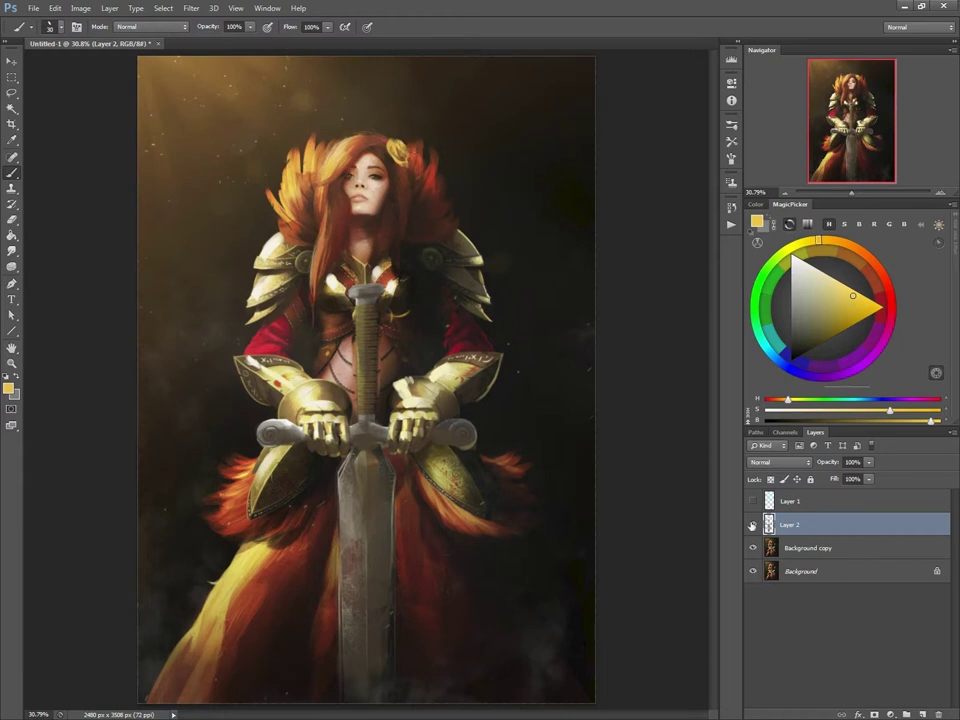
Hide Layer 2 and Background copy to examine the original painting, and show Background copy again
{"action": "left_click_drag", "start_coordinate": [753, 527], "coordinate": [753, 548]}
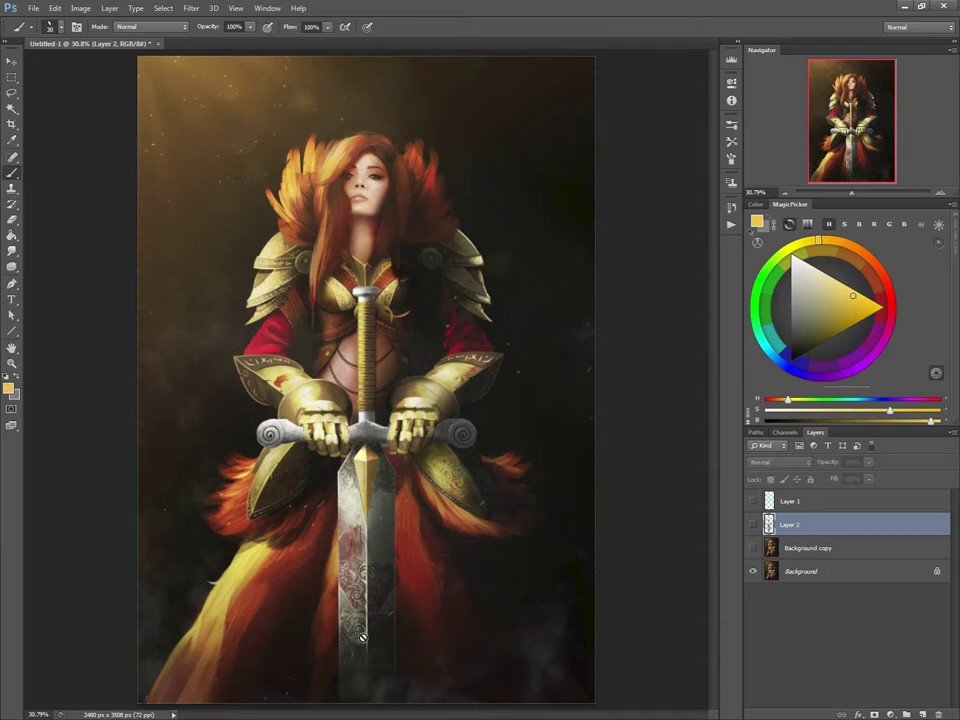
{"action": "left_click", "coordinate": [752, 548]}
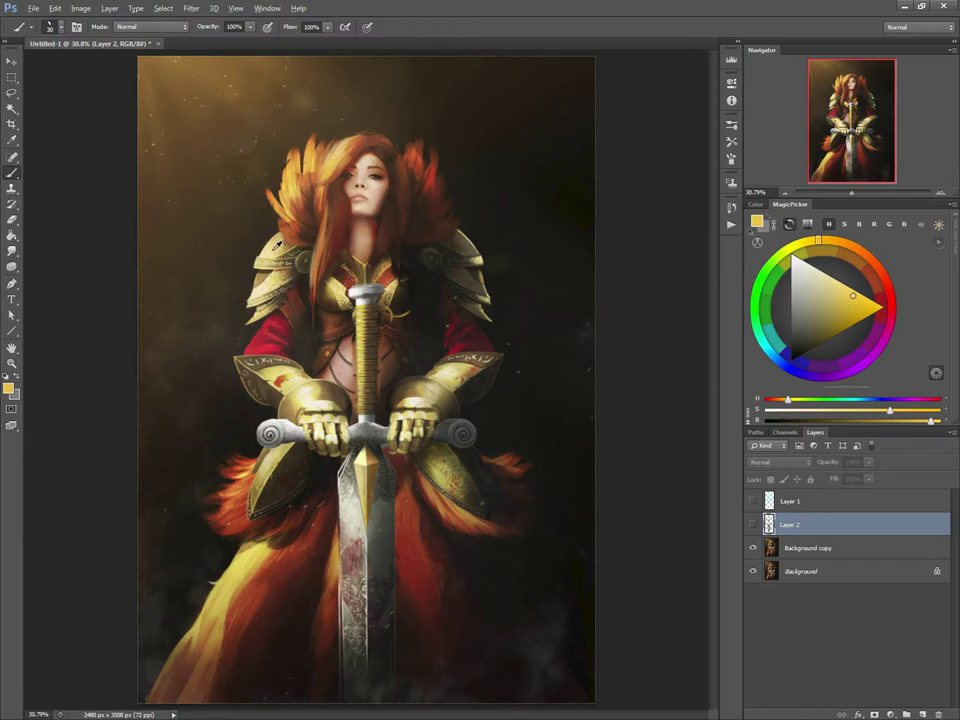
Choose a bright red, show Layer 2 again, and paint a red gem on top of the sword's pommel with a small brush
{"action": "left_click", "coordinate": [387, 279], "text": "alt"}
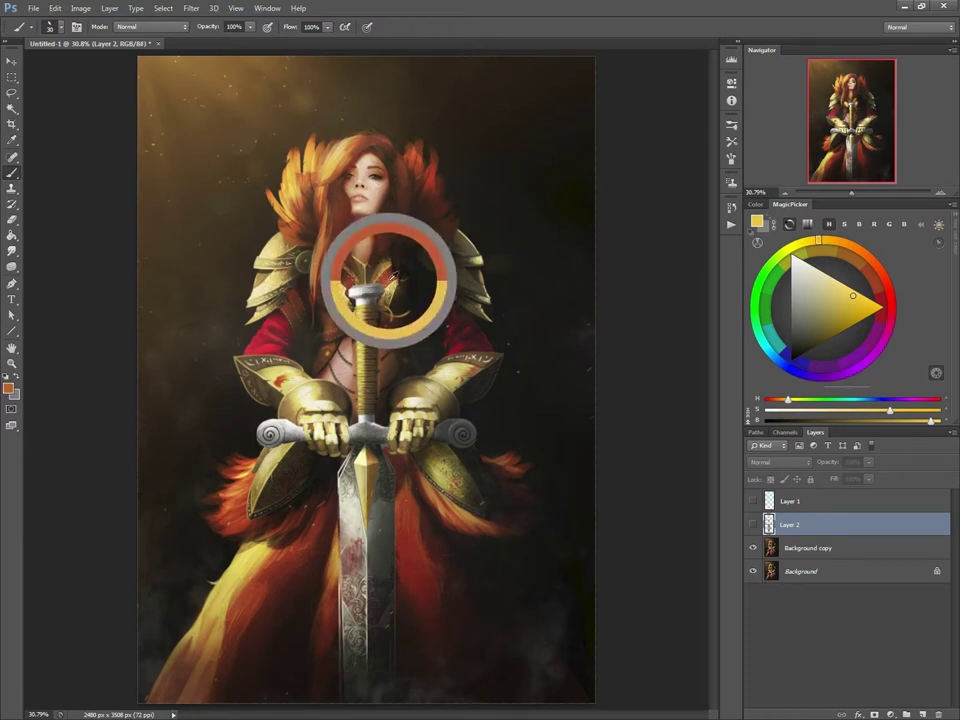
{"action": "left_click", "coordinate": [891, 312]}
{"action": "left_click", "coordinate": [879, 308]}
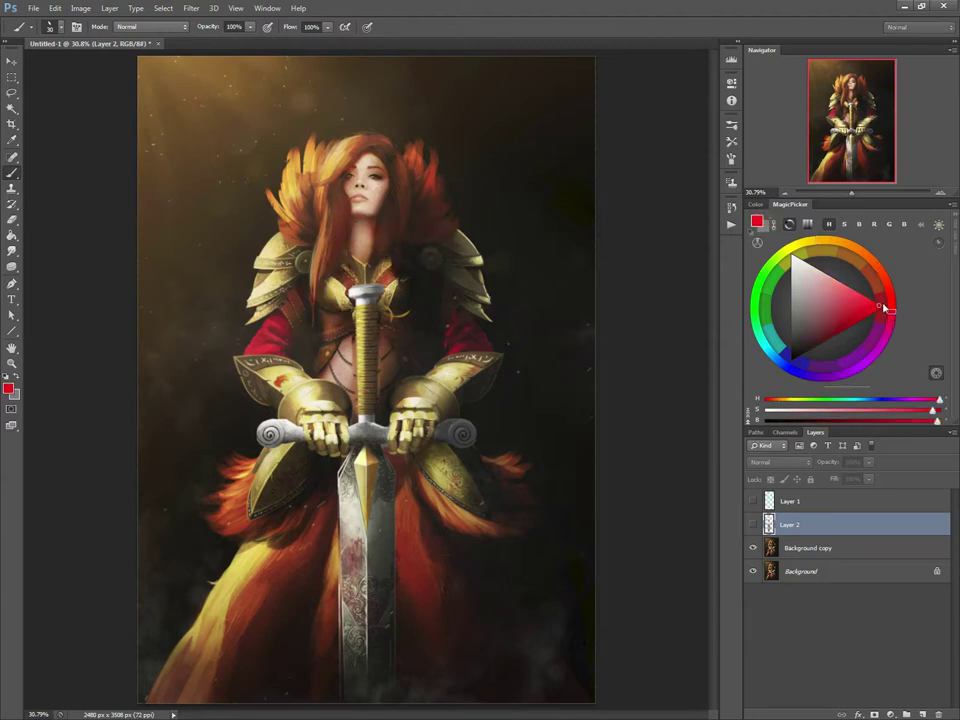
{"action": "left_click", "coordinate": [483, 271]}
{"action": "key", "text": "Return"}
{"action": "left_click", "coordinate": [753, 524]}
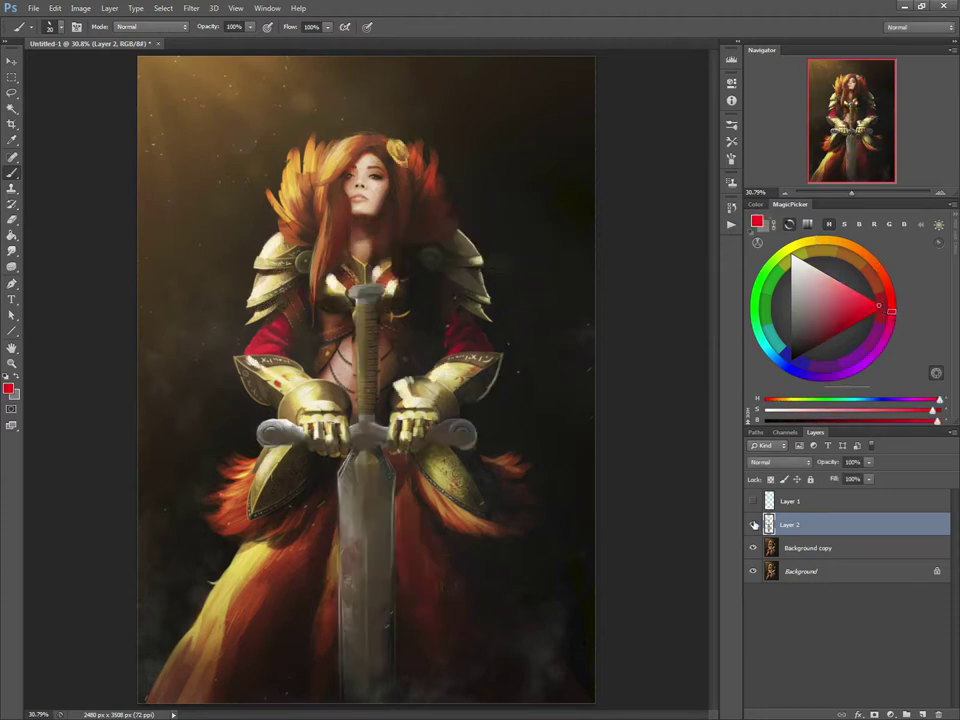
{"action": "key", "text": "["}
{"action": "left_click_drag", "start_coordinate": [373, 283], "coordinate": [355, 285]}
Refine the pommel's red gem with sampled white and dark red tones using a 15 px brush
{"action": "left_click", "coordinate": [331, 279], "text": "alt"}
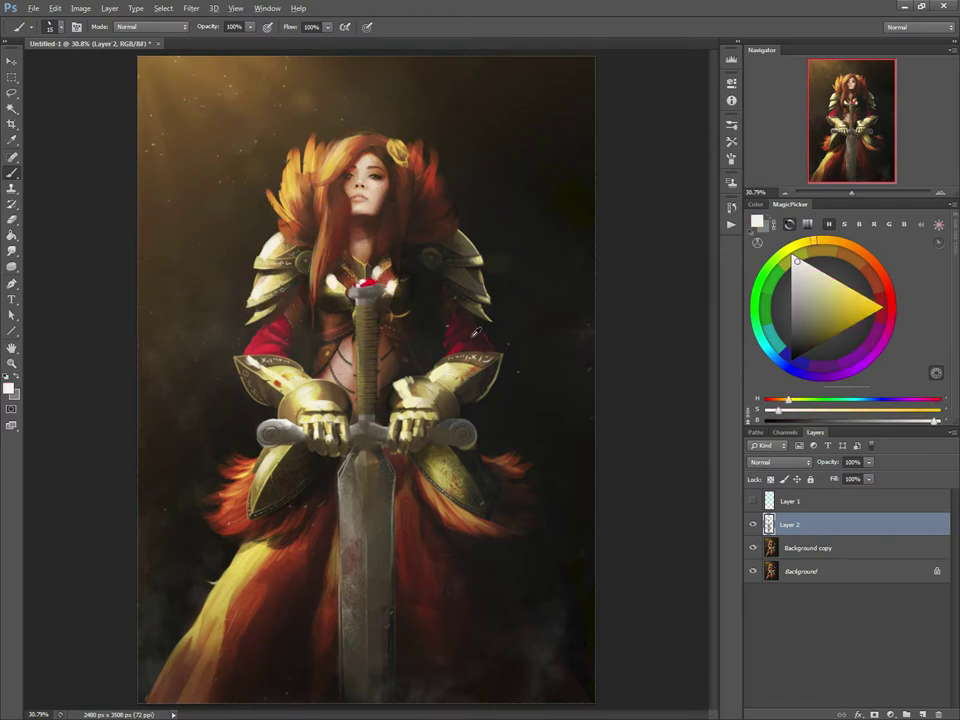
{"action": "left_click", "coordinate": [288, 216], "text": "alt"}
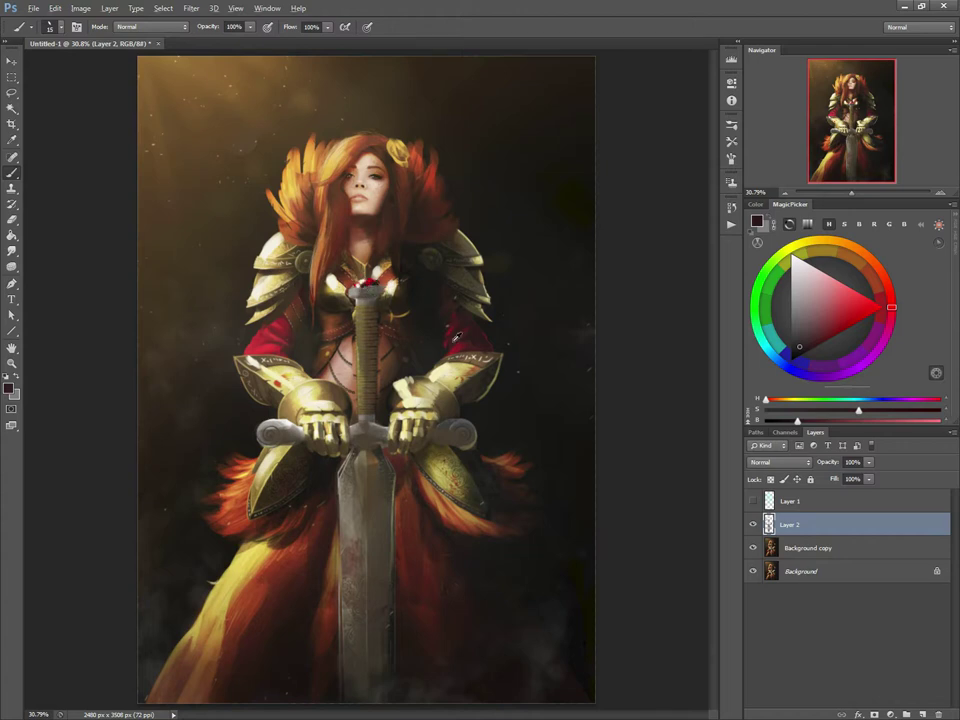
{"action": "left_click", "coordinate": [368, 288], "text": "alt"}
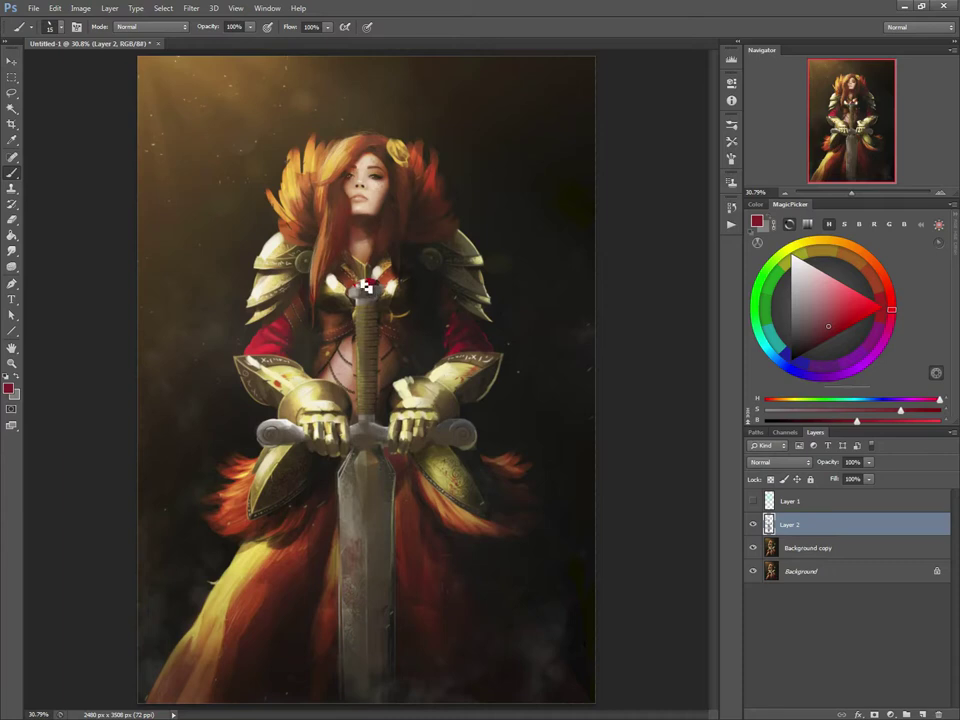
Sample dark red from the pommel gem and paint it at the neck below the chin, enlarging the brush to 45 px
{"action": "key", "text": "bracketright"}
{"action": "left_click", "coordinate": [372, 276], "text": "alt"}
{"action": "key", "text": "bracketright"}
{"action": "key", "text": "bracketright"}
{"action": "key", "text": "bracketright"}
{"action": "key", "text": "bracketright"}
{"action": "key", "text": "bracketright"}
{"action": "left_click", "coordinate": [339, 220]}
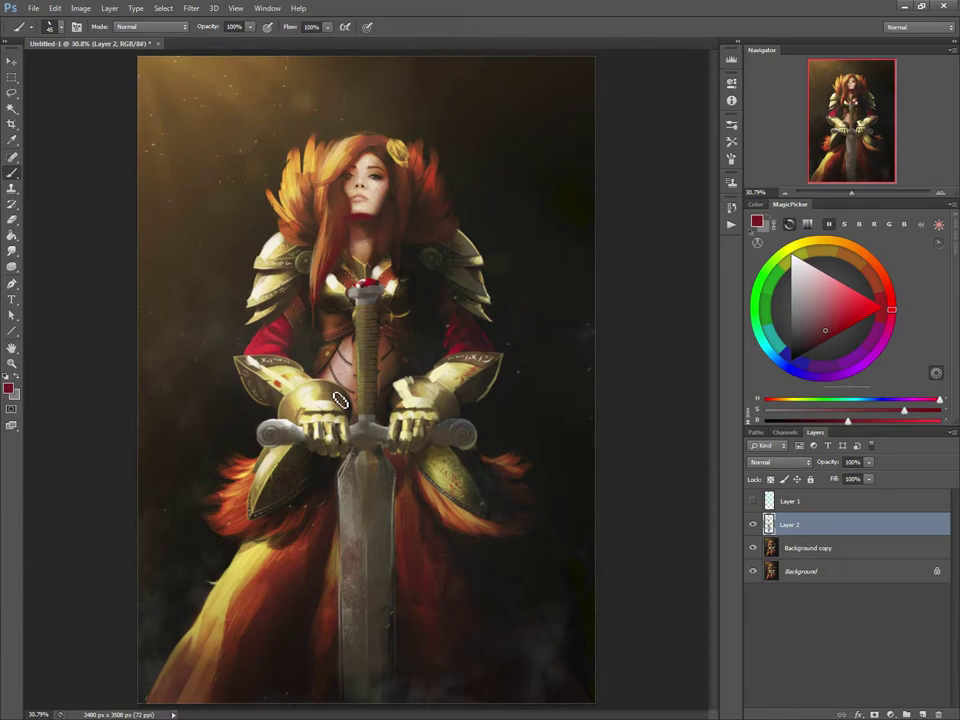
Show and select Layer 1, sample its cyan, and sketch curves around the left gauntlet with a 30 px brush
{"action": "left_click", "coordinate": [753, 501]}
{"action": "left_click", "coordinate": [771, 504]}
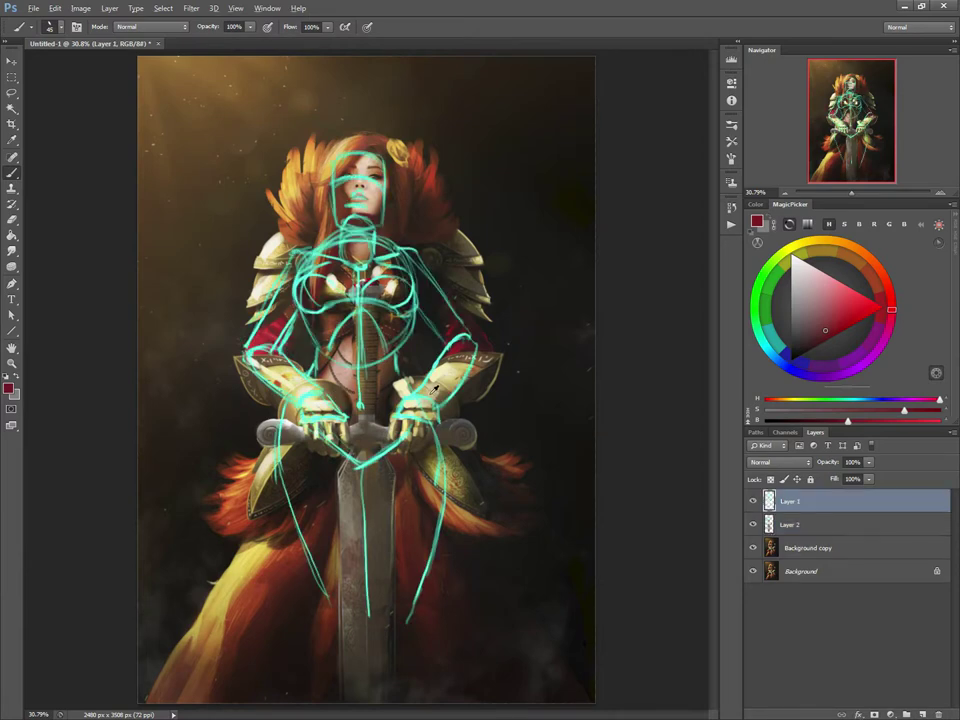
{"action": "left_click", "coordinate": [400, 367], "text": "alt"}
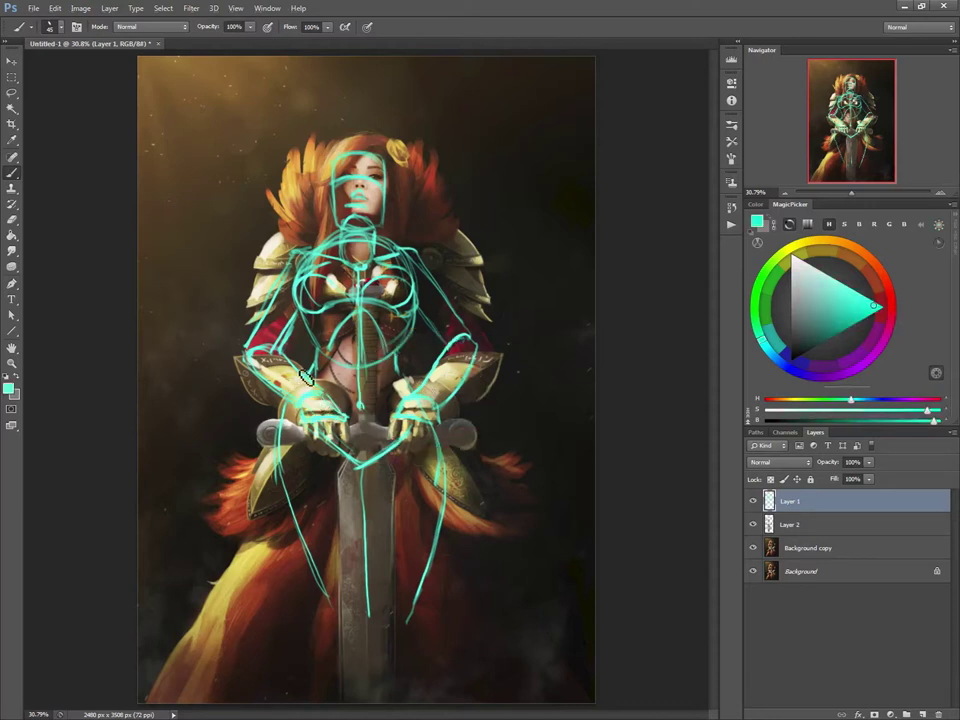
{"action": "key", "text": "bracketleft"}
{"action": "key", "text": "bracketleft"}
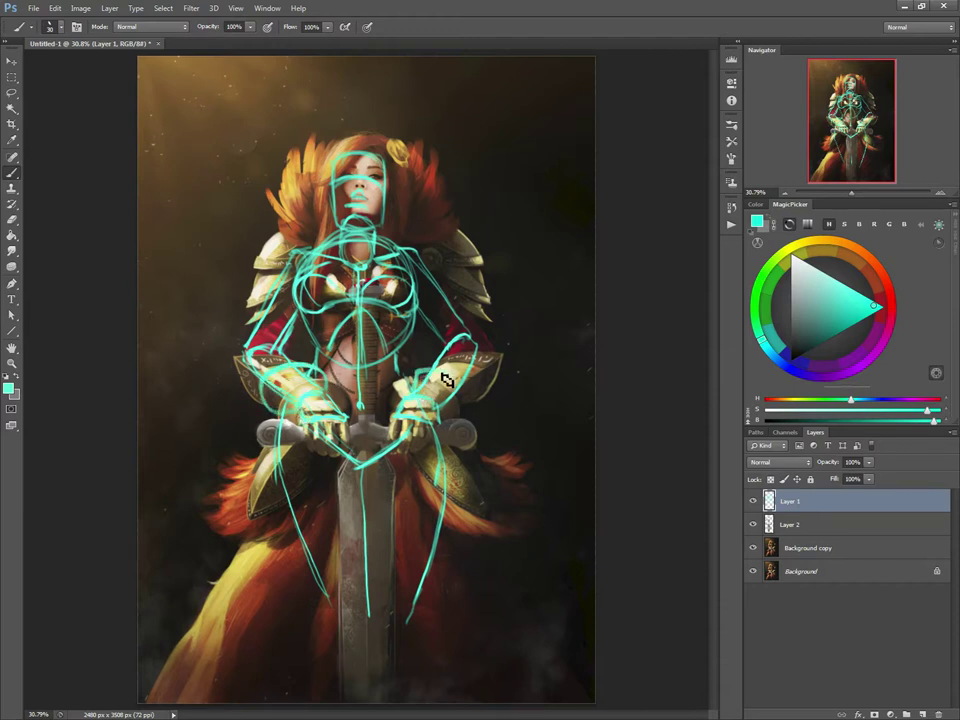
Sketch the form of the right gauntlet and outline the flared cuffs of both forearm guards in cyan on Layer 1
{"action": "left_click_drag", "start_coordinate": [446, 378], "coordinate": [459, 422]}
{"action": "mouse_move", "coordinate": [452, 359]}
{"action": "left_mouse_down"}
{"action": "mouse_move", "coordinate": [483, 353]}
{"action": "mouse_move", "coordinate": [501, 373]}
{"action": "mouse_move", "coordinate": [507, 363]}
{"action": "mouse_move", "coordinate": [468, 407]}
{"action": "left_mouse_up"}
{"action": "mouse_move", "coordinate": [294, 364]}
{"action": "left_mouse_down"}
{"action": "mouse_move", "coordinate": [234, 351]}
{"action": "mouse_move", "coordinate": [257, 394]}
{"action": "left_mouse_up"}
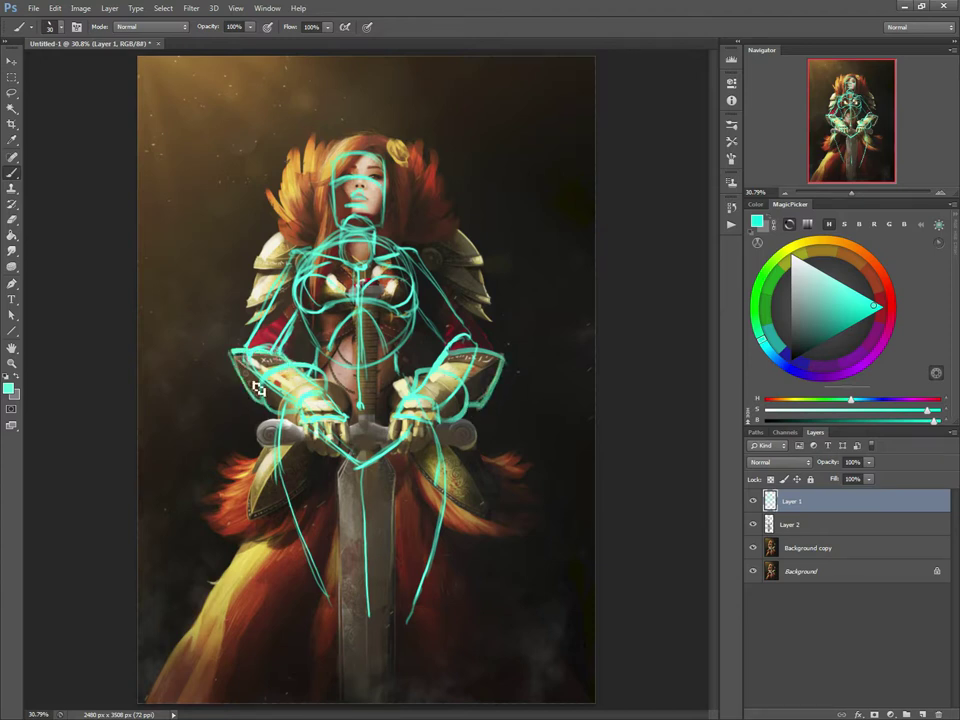